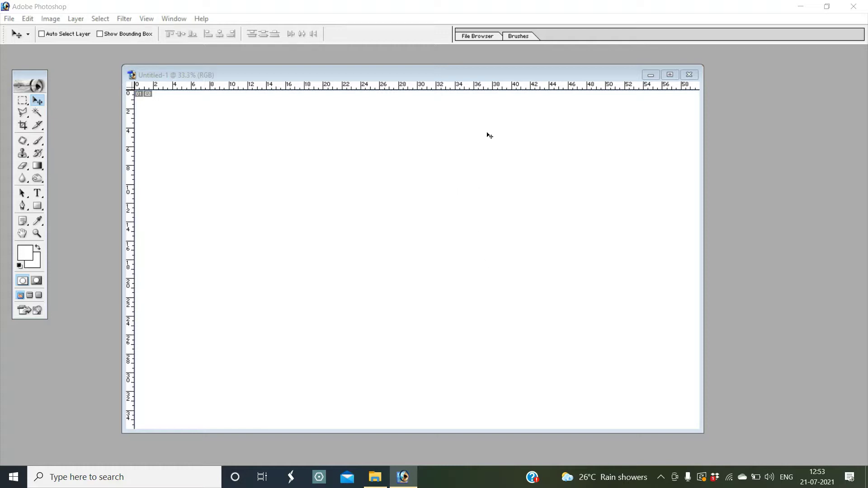
Show the Layers panel (F7) beside the blank Untitled-1 document and move it higher
drag(458, 80, 443, 78)
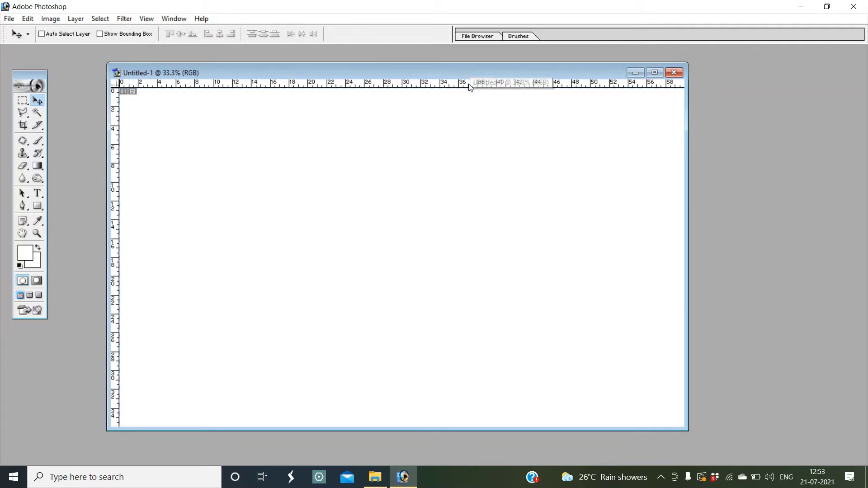
key(F7)
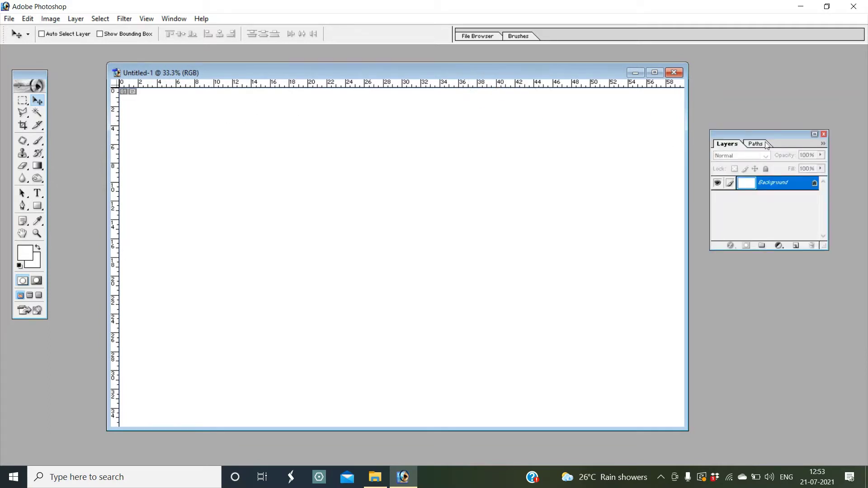
mouse_move(770, 135)
mouse_down()
mouse_move(775, 94)
mouse_move(793, 95)
mouse_up()
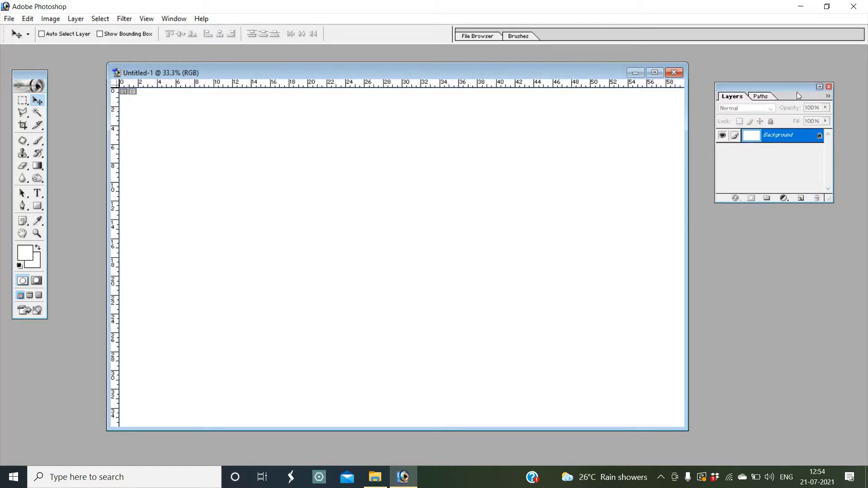
click(9, 19)
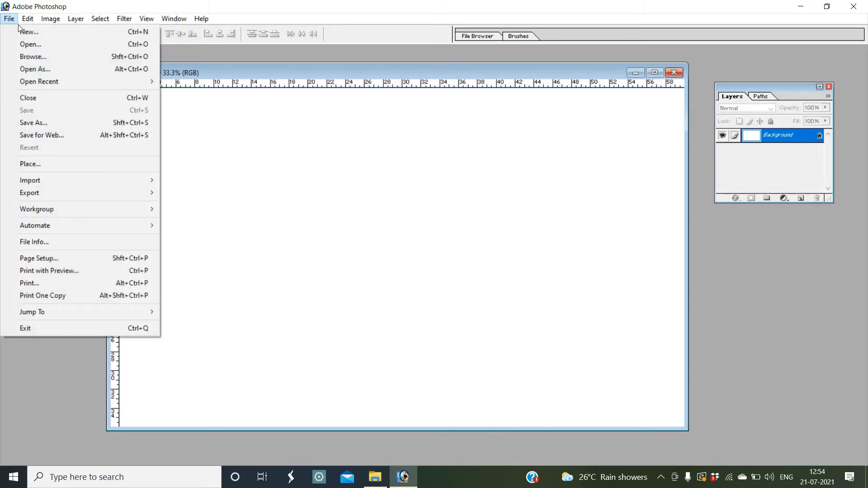
click(31, 45)
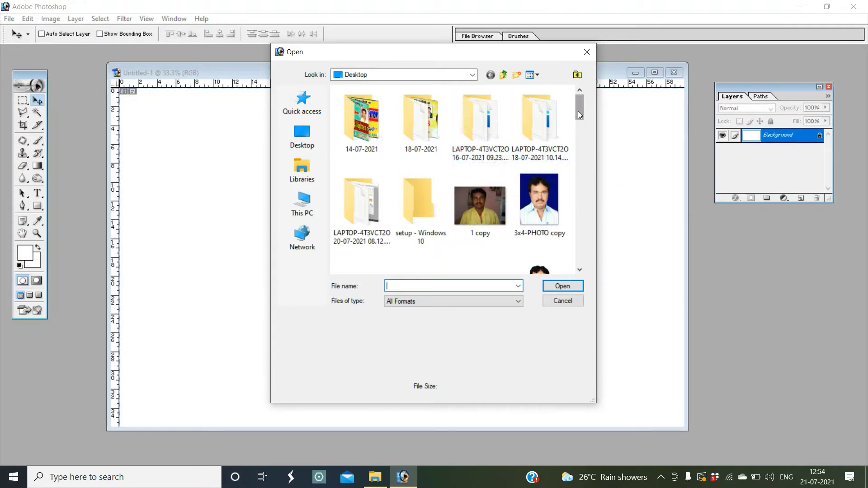
mouse_move(583, 113)
mouse_down()
mouse_move(590, 216)
mouse_move(582, 262)
mouse_move(579, 164)
mouse_up()
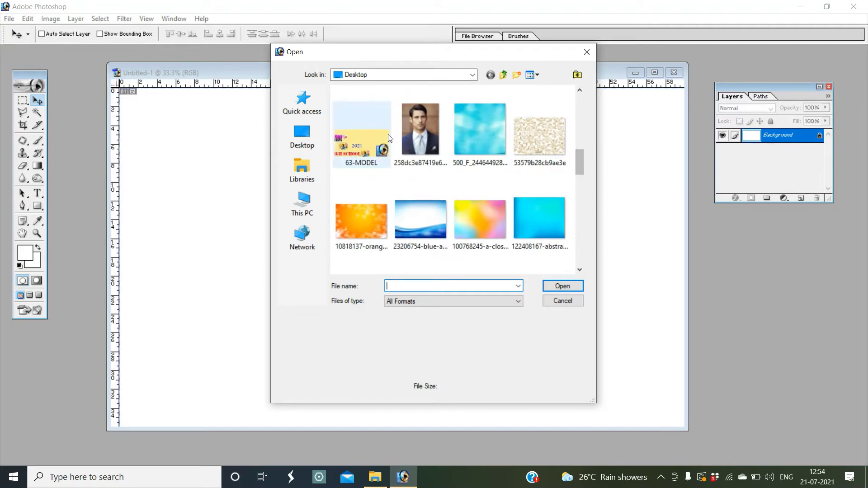
click(360, 145)
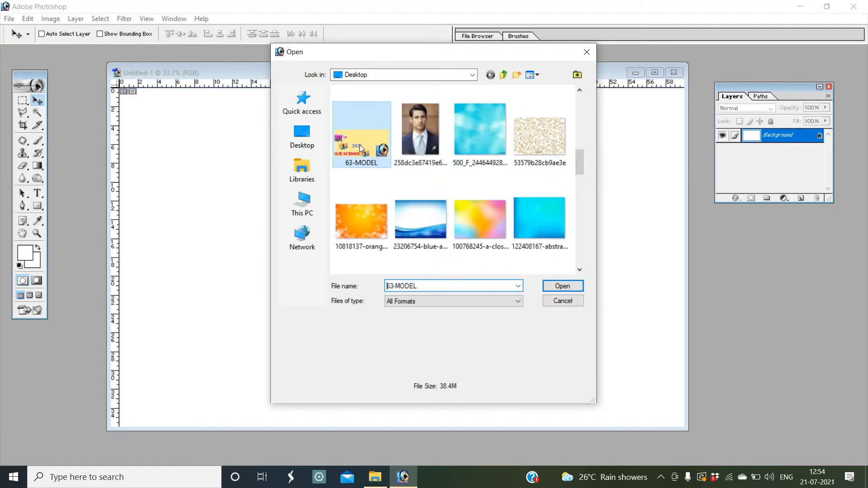
click(562, 286)
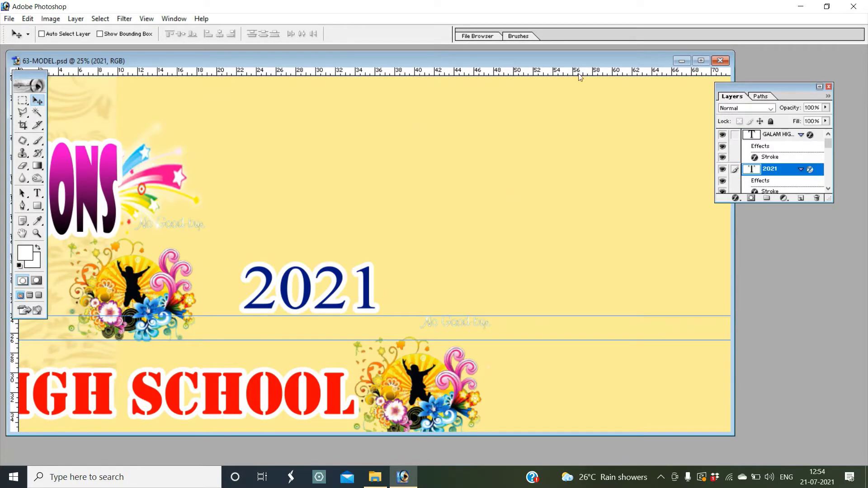
click(719, 61)
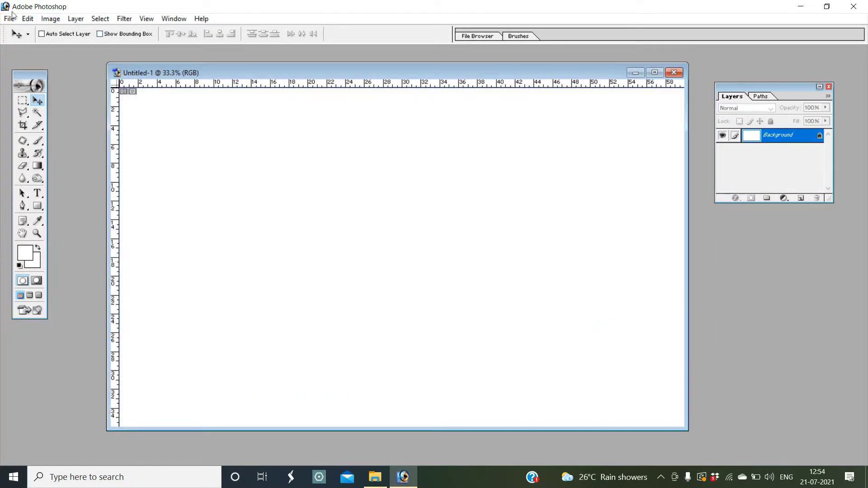
Open 63-M.psd from the Desktop folder and move its window down and right
click(9, 19)
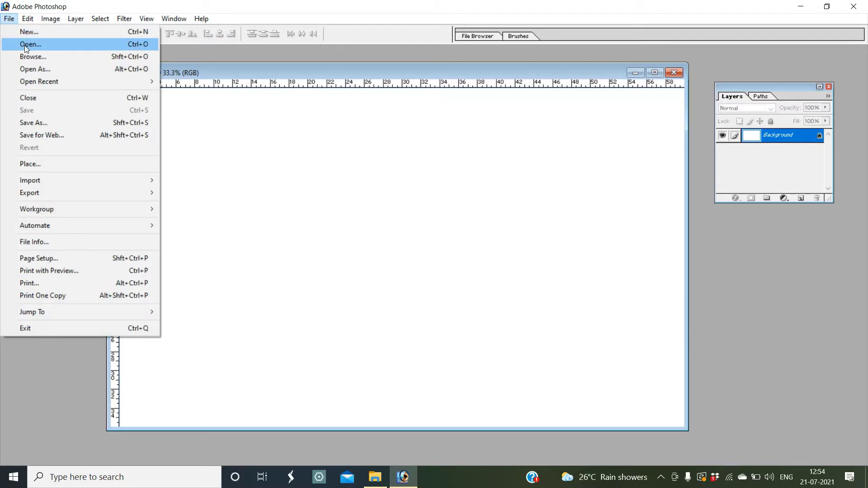
click(27, 44)
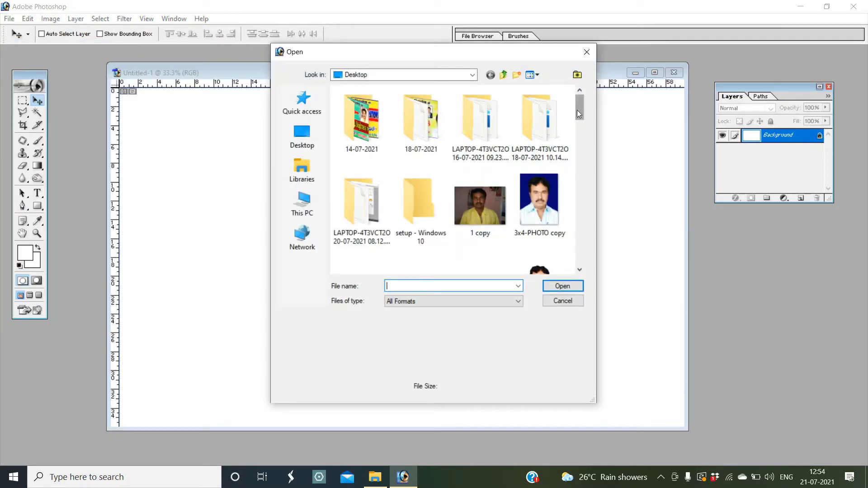
drag(579, 116, 577, 142)
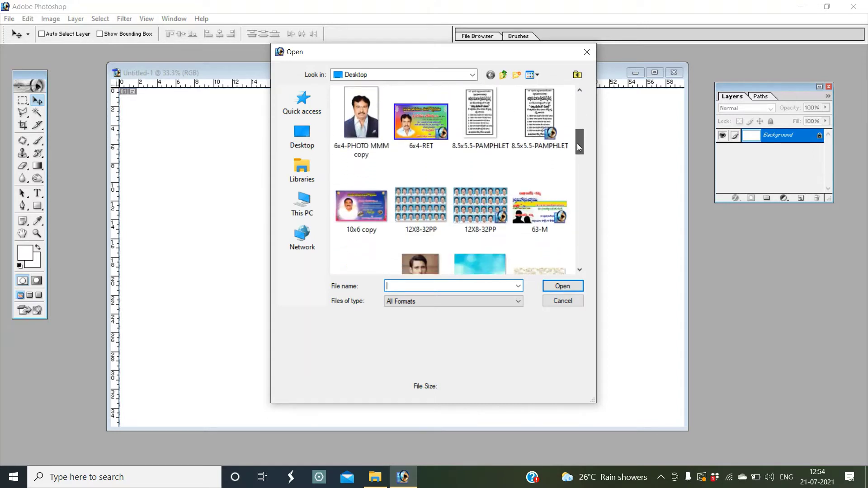
click(532, 212)
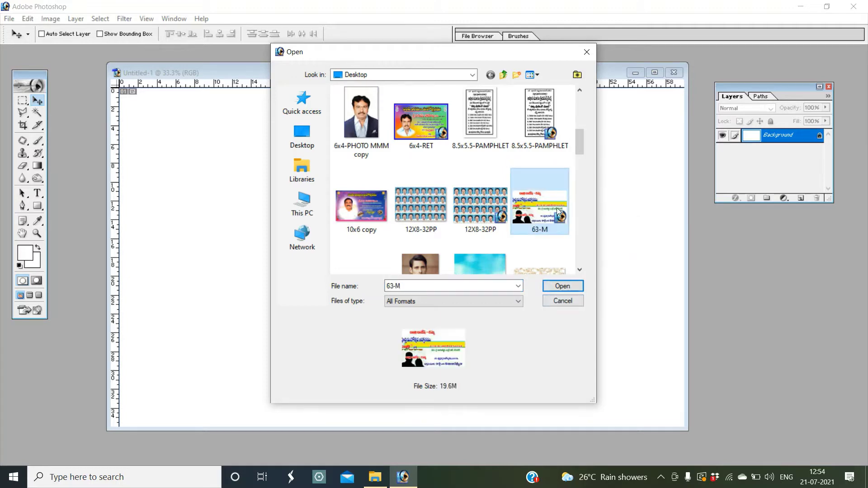
click(563, 286)
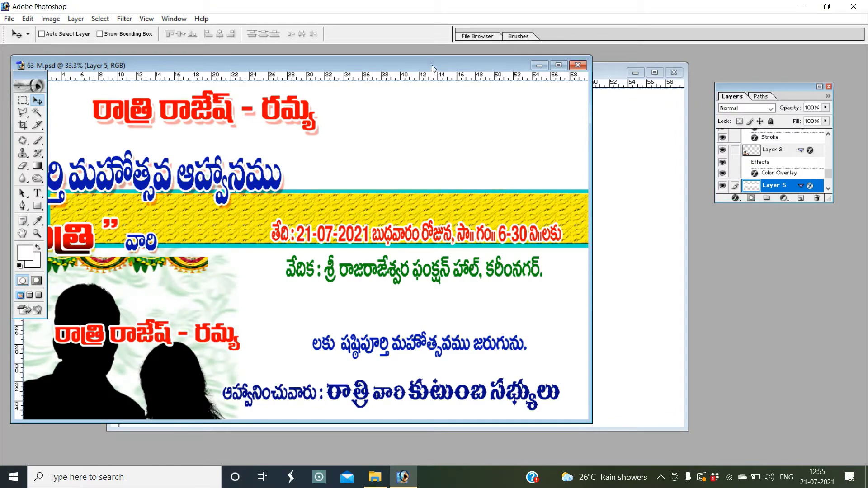
mouse_move(433, 69)
mouse_down()
mouse_move(473, 113)
mouse_move(468, 141)
mouse_up()
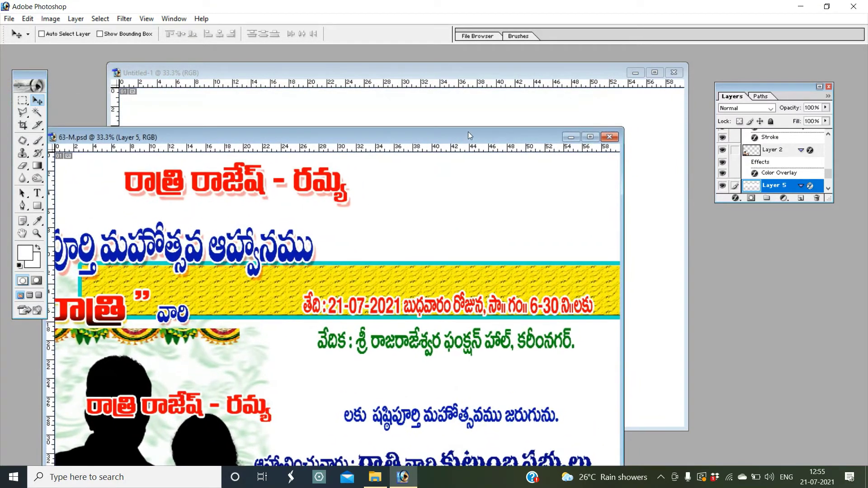
Drag the floral pattern Layer 4 from 63-M.psd into Untitled-1 as its background
click(589, 103)
drag(541, 76, 585, 77)
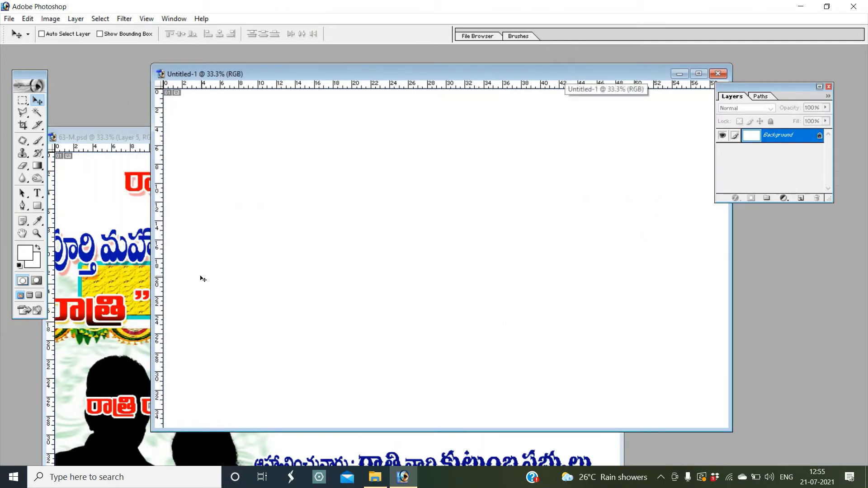
click(100, 283)
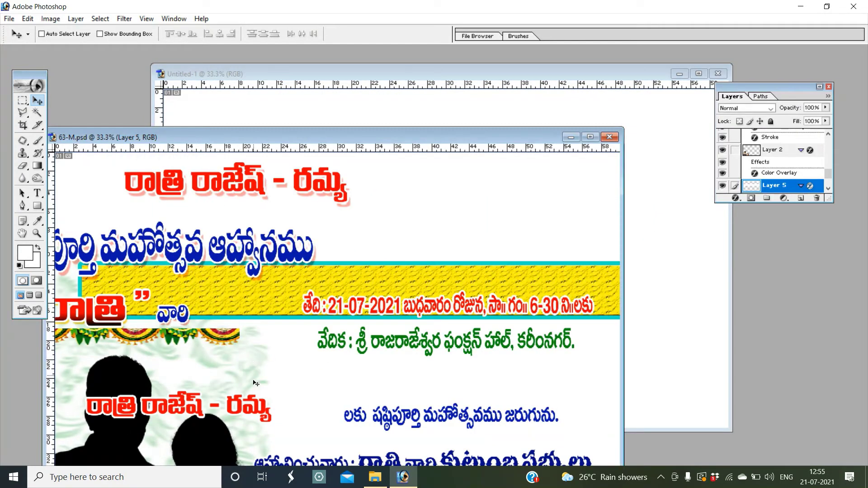
right_click(222, 359)
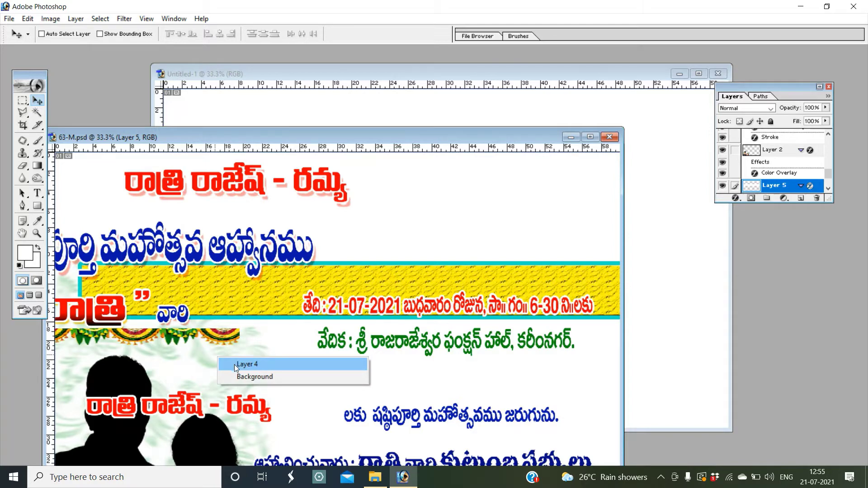
click(234, 365)
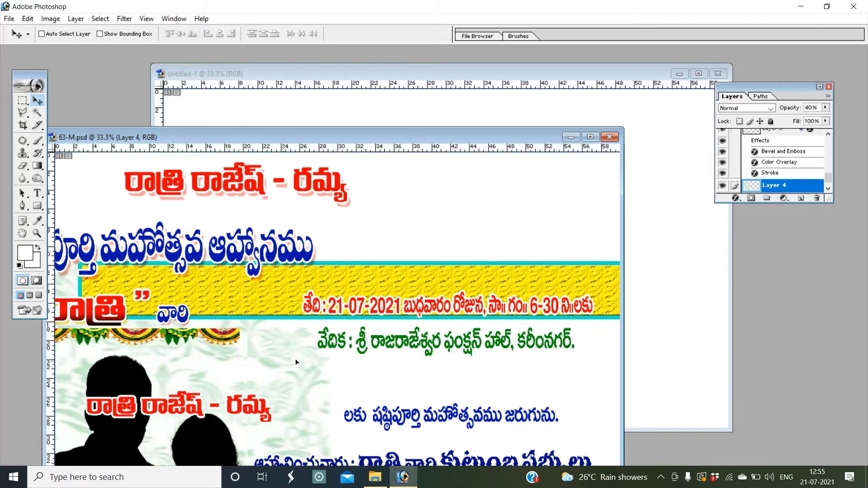
mouse_move(296, 362)
mouse_down()
mouse_move(680, 334)
mouse_move(661, 222)
mouse_up()
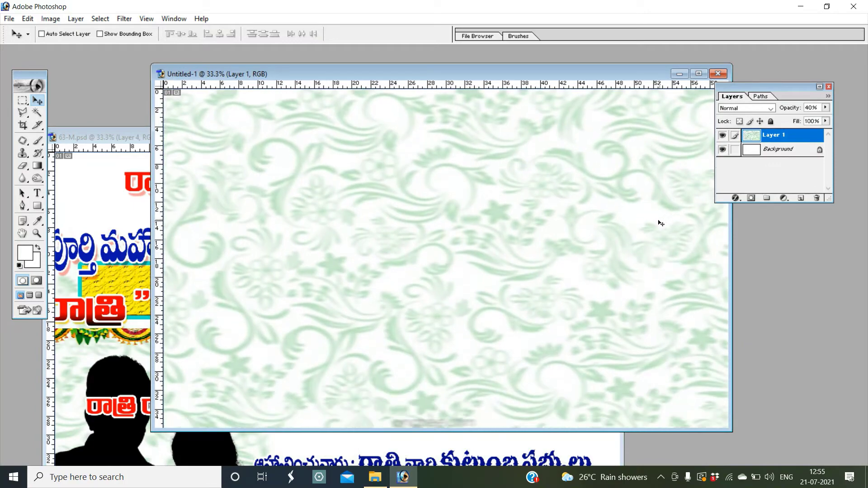
Copy the red names title from 63-M.psd into the new banner
click(125, 305)
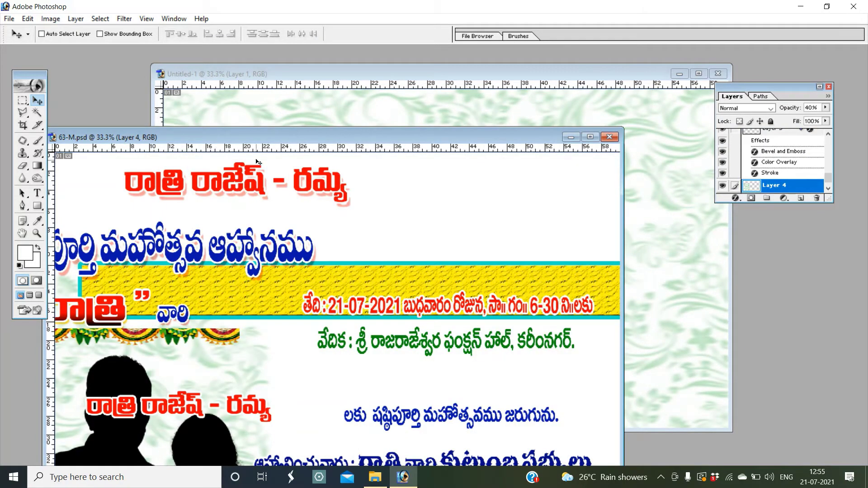
drag(261, 139, 320, 208)
right_click(322, 265)
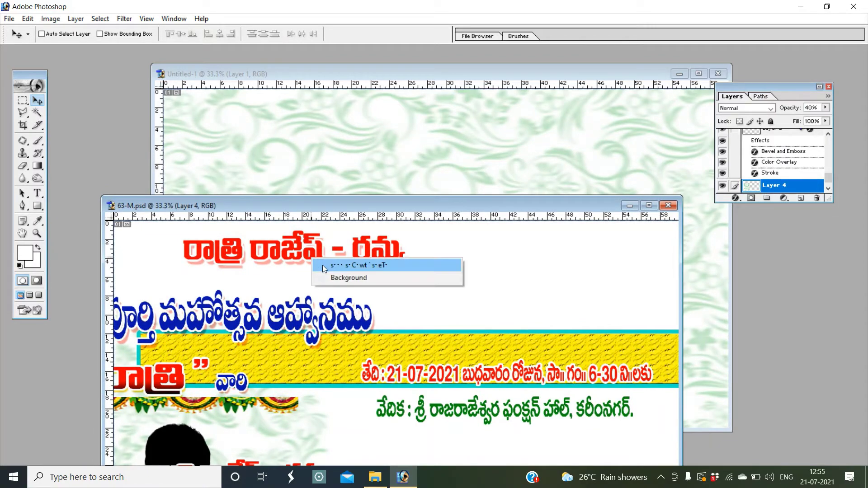
click(353, 265)
drag(317, 257, 404, 171)
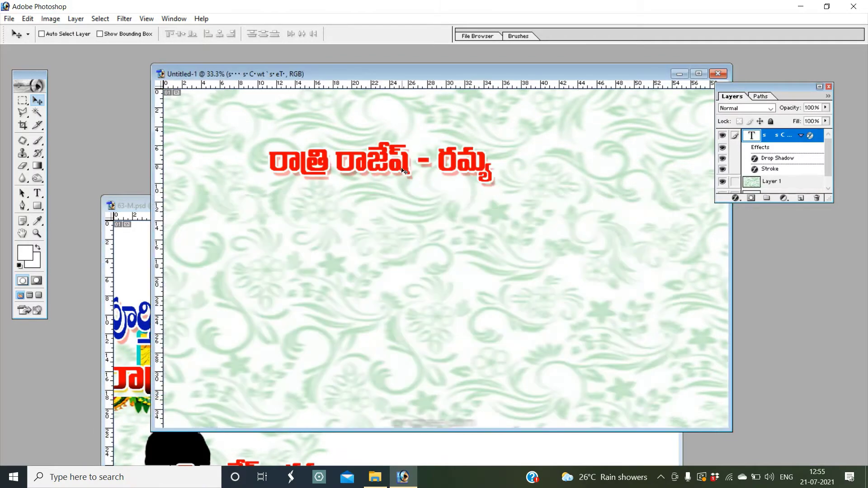
Copy the blue heading text into the new banner near the top
click(138, 355)
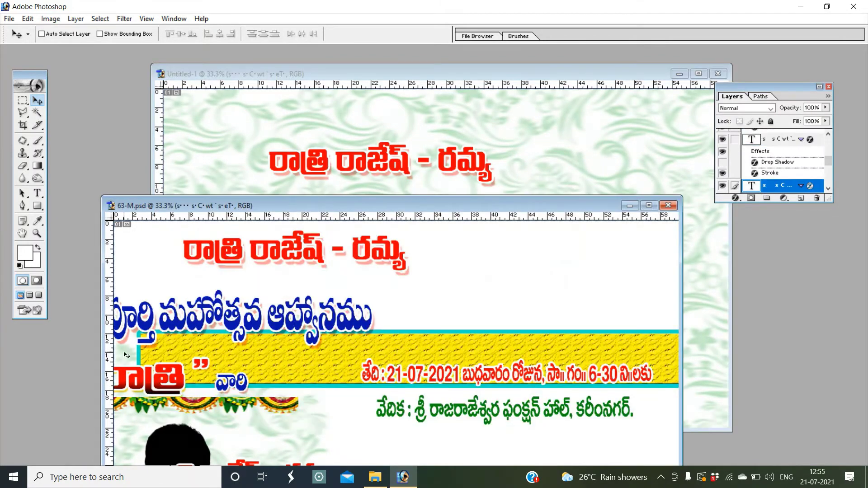
right_click(256, 327)
click(257, 333)
drag(256, 333, 450, 187)
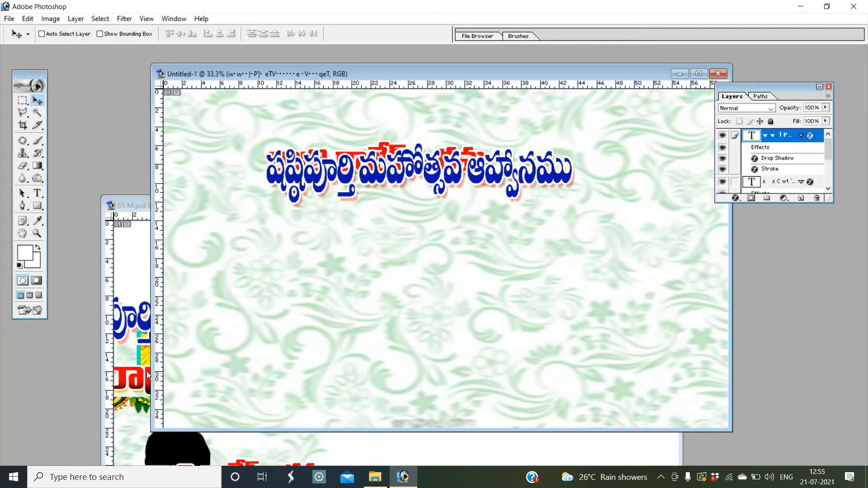
Copy the yellow band layer (Layer 5) into the new banner
click(148, 376)
right_click(284, 369)
click(311, 367)
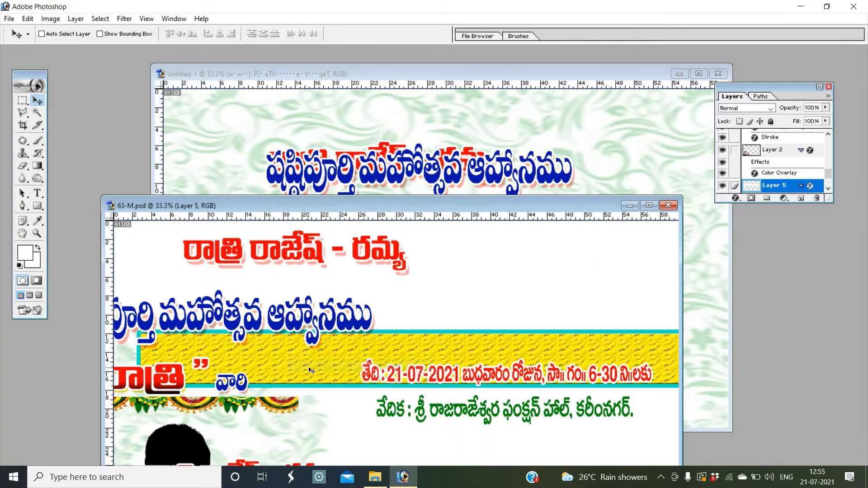
mouse_move(311, 371)
mouse_down()
mouse_move(487, 209)
mouse_move(450, 333)
mouse_up()
Copy the quoted family-name text from 63-M.psd into Untitled-1
click(144, 405)
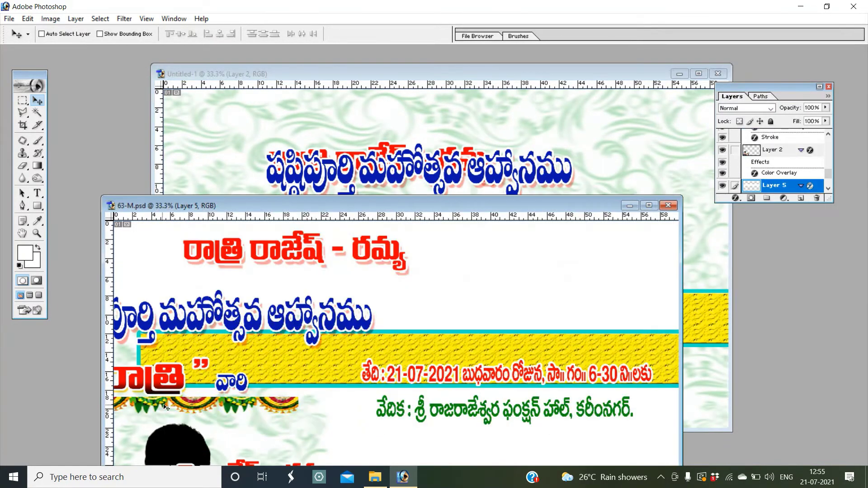
right_click(180, 385)
click(197, 390)
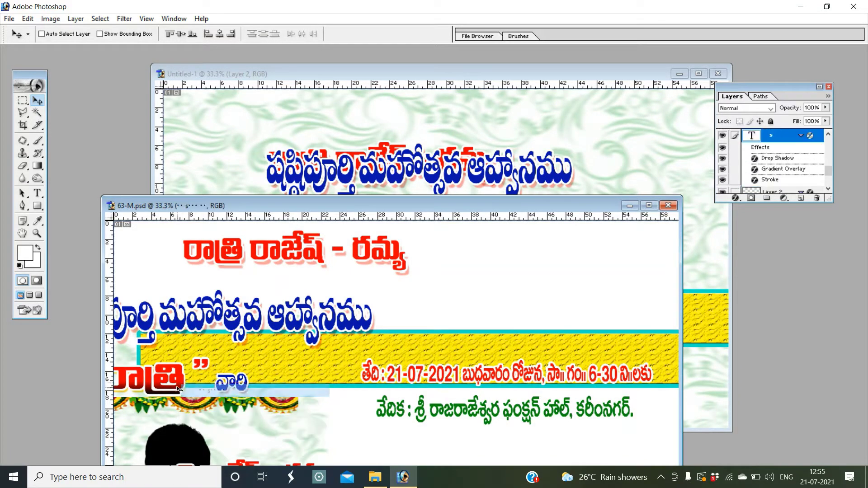
mouse_move(197, 389)
mouse_down()
mouse_move(524, 148)
mouse_move(497, 136)
mouse_move(484, 175)
mouse_up()
Copy the red date line into Untitled-1
click(109, 359)
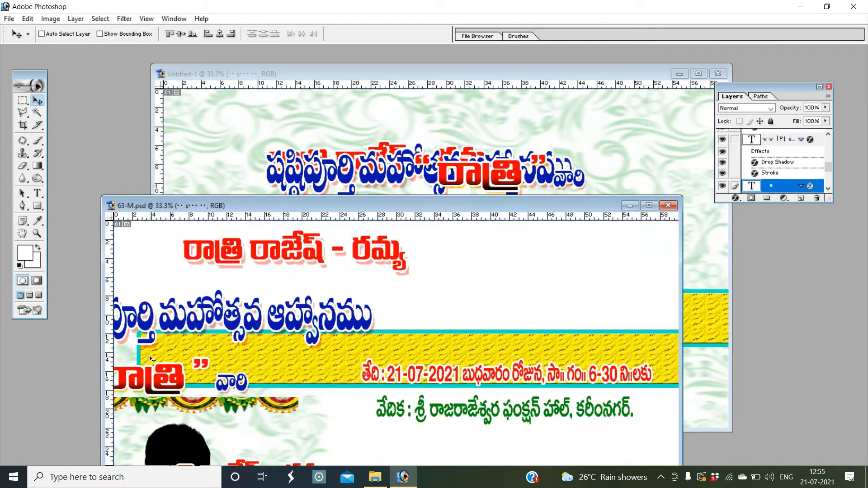
mouse_move(460, 202)
mouse_down()
mouse_move(370, 176)
mouse_move(239, 110)
mouse_up()
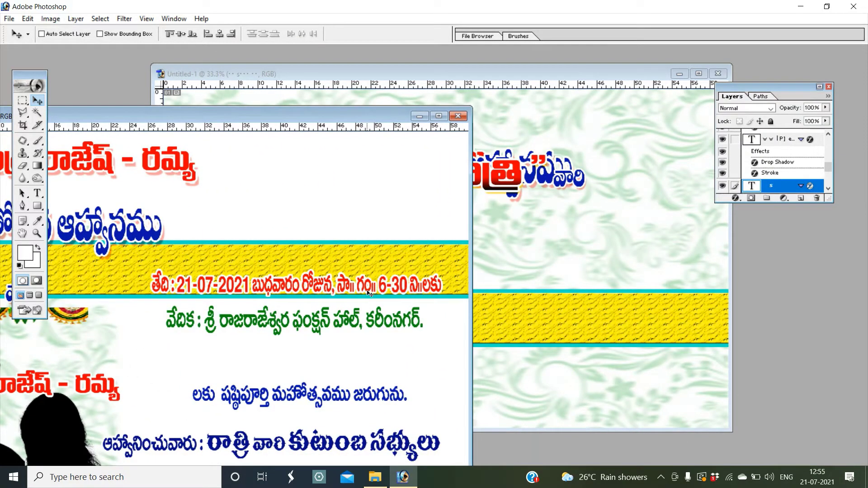
right_click(369, 292)
click(457, 296)
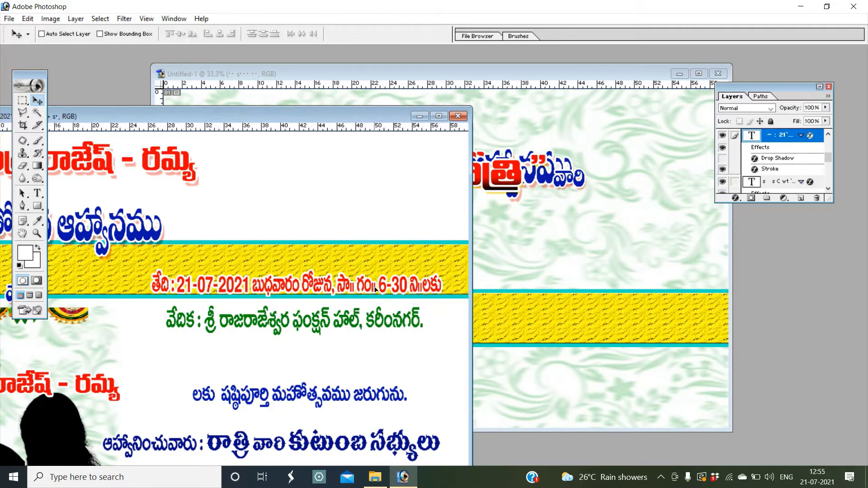
drag(375, 285, 570, 273)
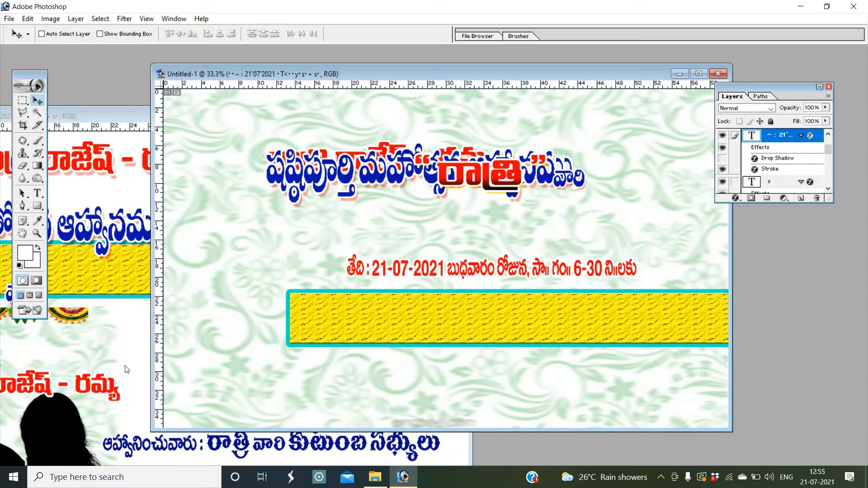
Copy the celebration announcement line into Untitled-1
click(126, 370)
right_click(243, 398)
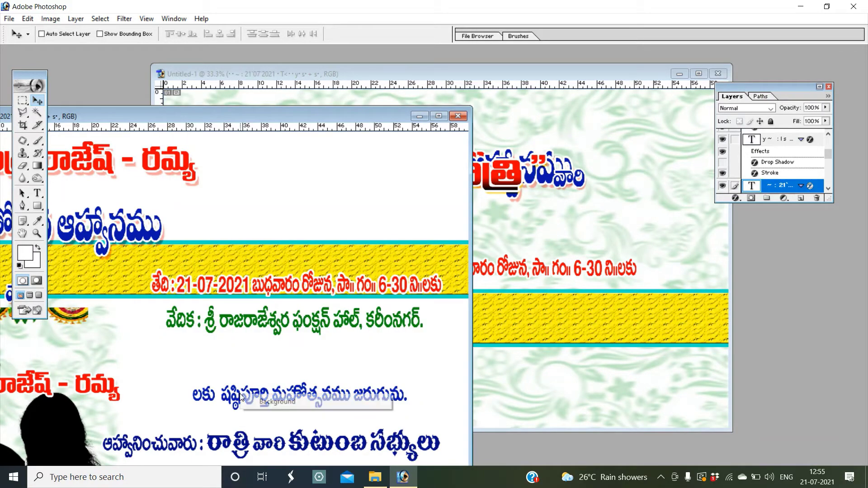
click(247, 398)
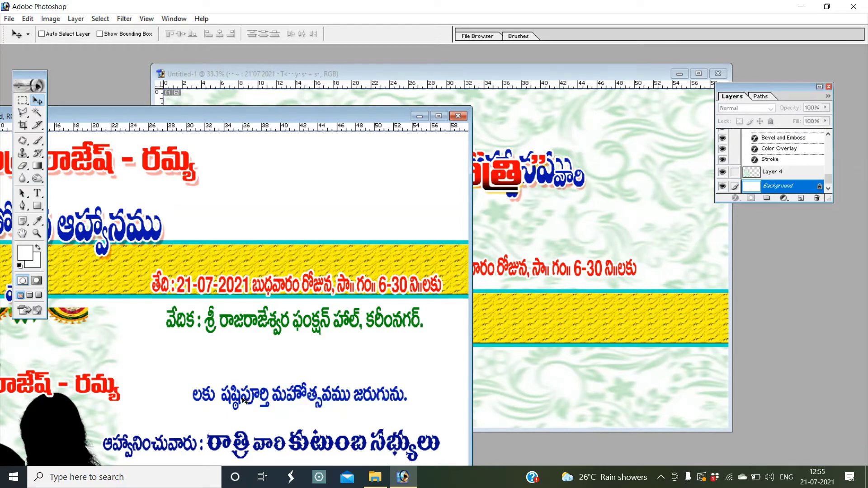
right_click(246, 398)
click(271, 403)
drag(272, 402, 510, 384)
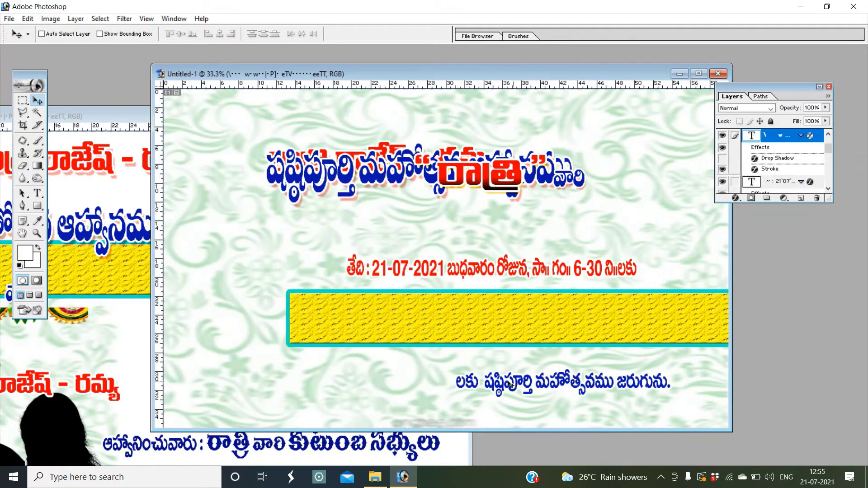
Copy the hosts' invited-by line into Untitled-1
click(247, 457)
right_click(247, 448)
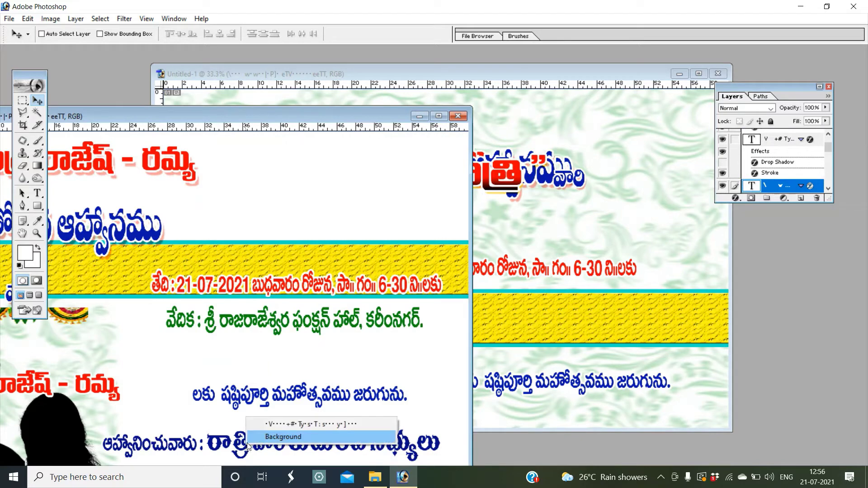
right_click(235, 448)
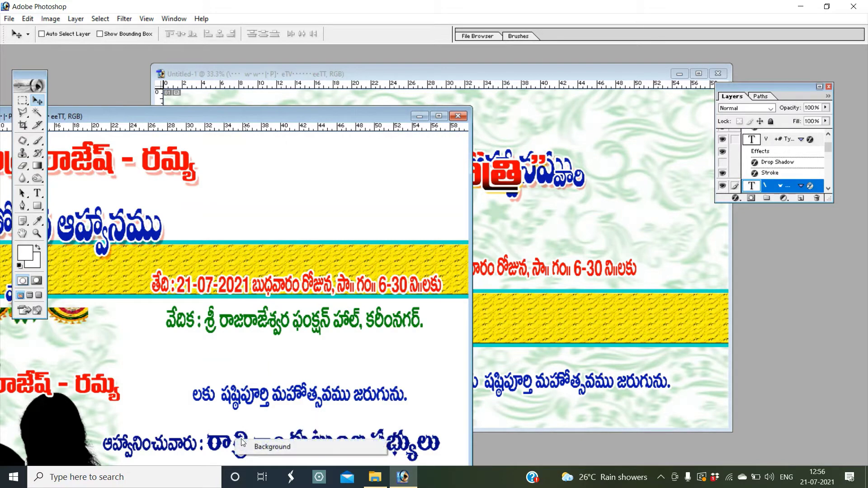
right_click(229, 445)
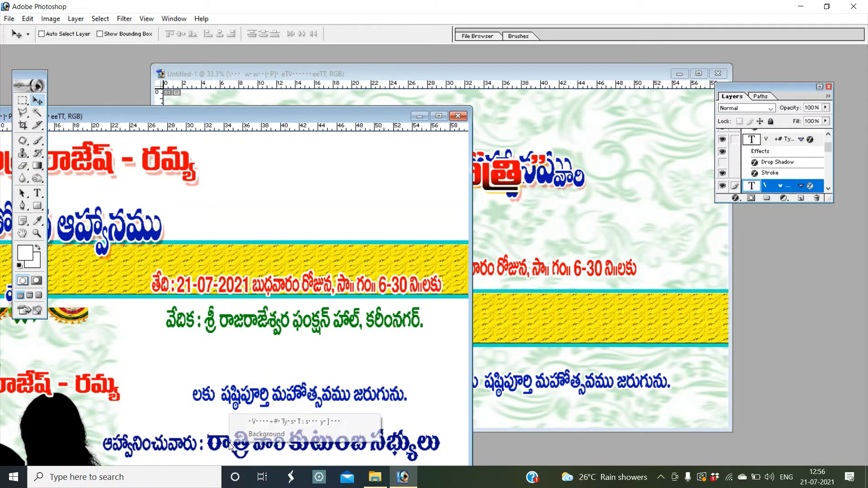
click(260, 424)
drag(260, 441, 529, 386)
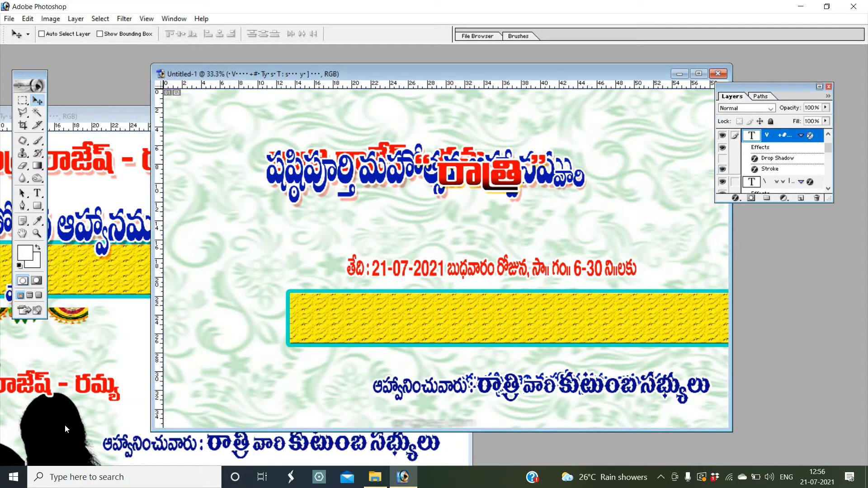
click(64, 425)
right_click(68, 427)
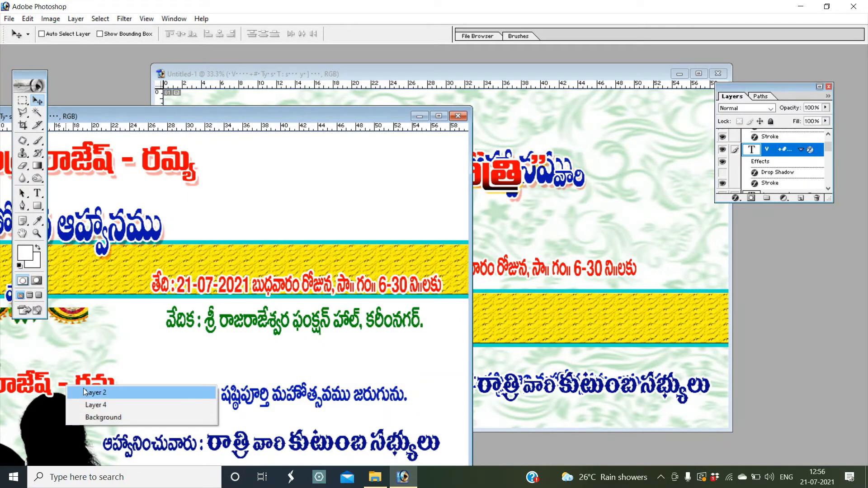
Copy the couple silhouette (Layer 2) into Untitled-1
click(83, 389)
right_click(76, 420)
click(75, 421)
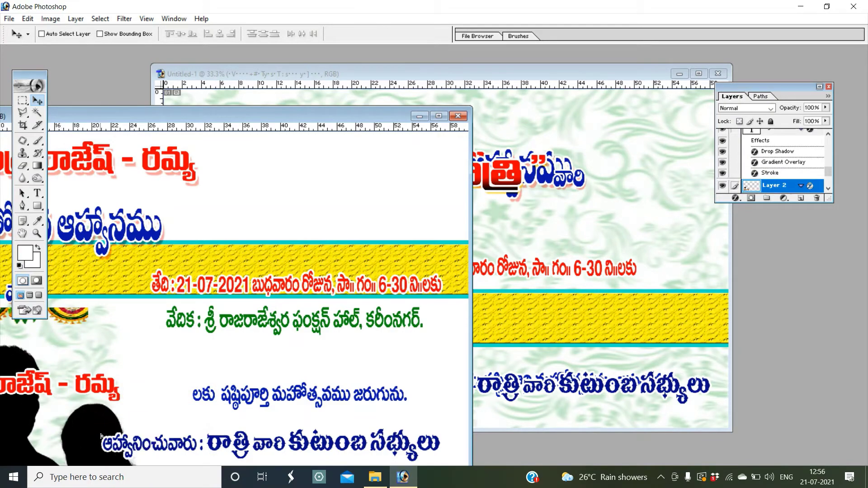
drag(72, 426, 558, 330)
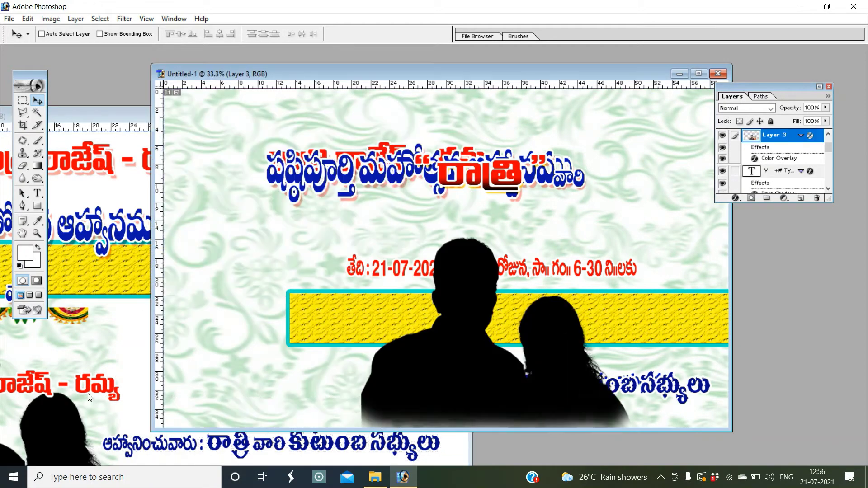
Copy the couple's names label into Untitled-1 and minimize 63-M.psd
click(91, 397)
right_click(105, 392)
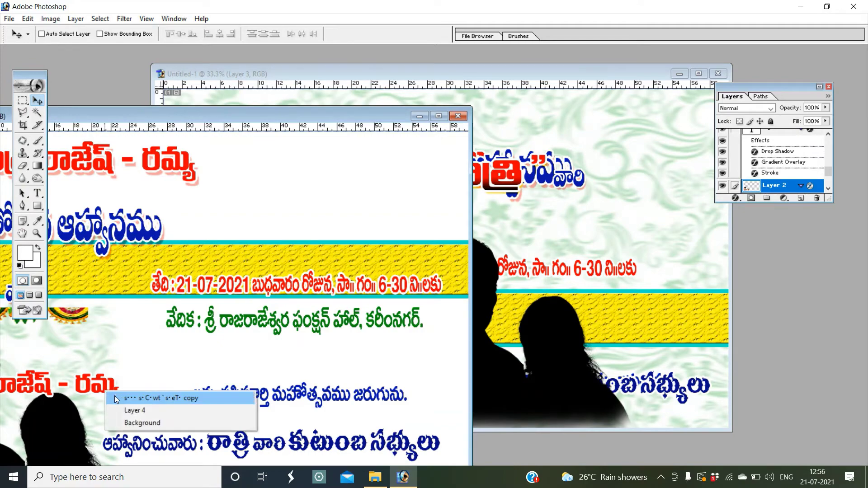
click(118, 397)
drag(108, 392, 613, 362)
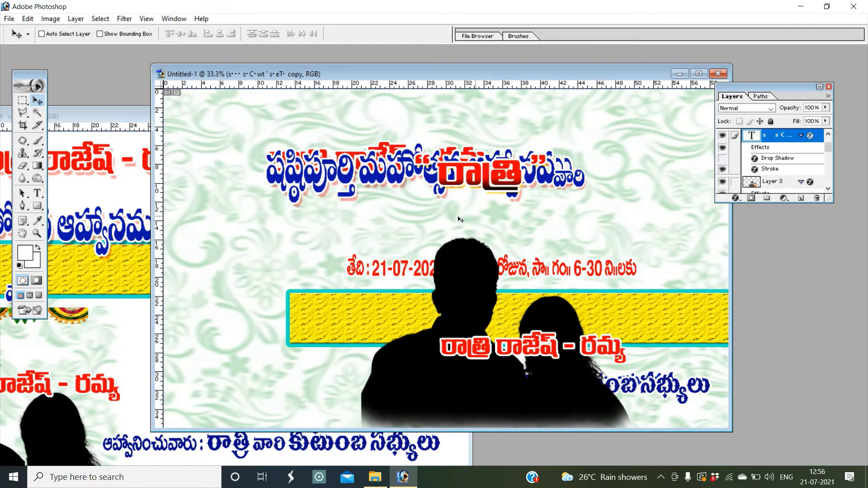
click(116, 226)
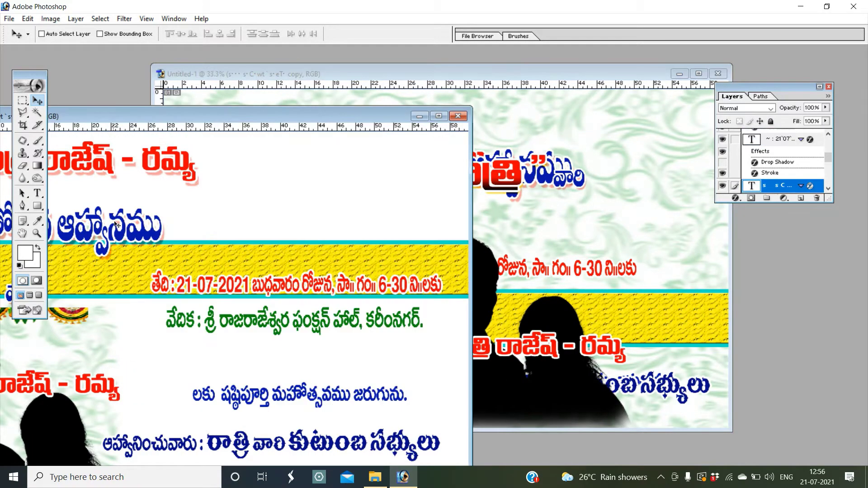
click(420, 116)
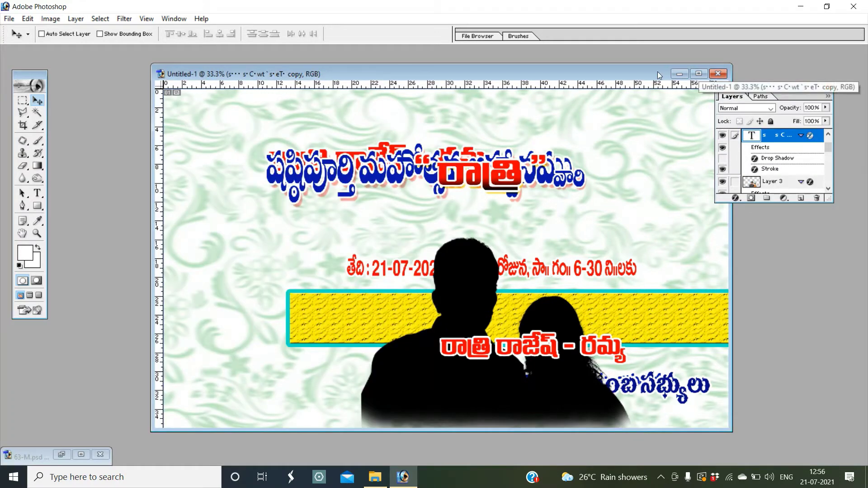
Maximize the banner and place the quoted family name after the red title
drag(652, 71, 607, 73)
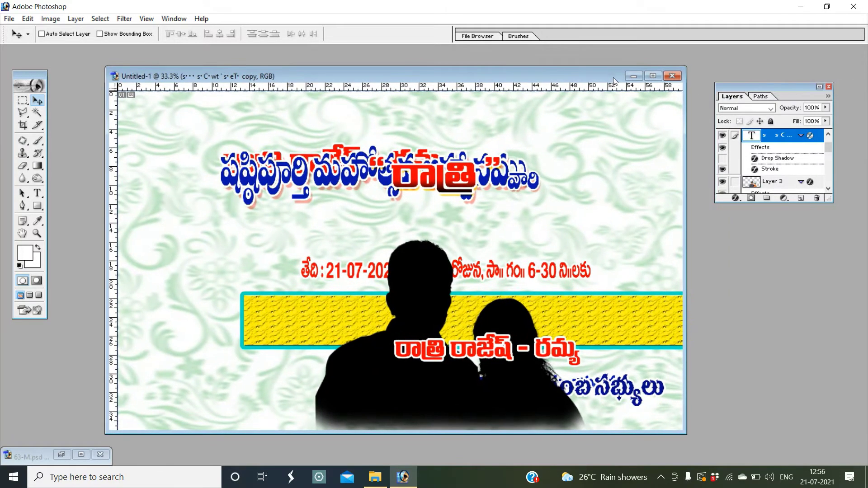
click(653, 76)
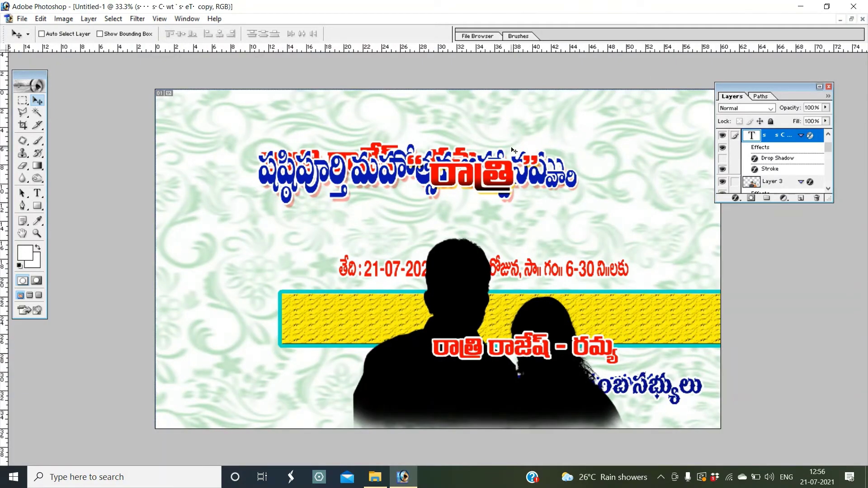
right_click(516, 182)
click(525, 184)
drag(520, 183, 582, 158)
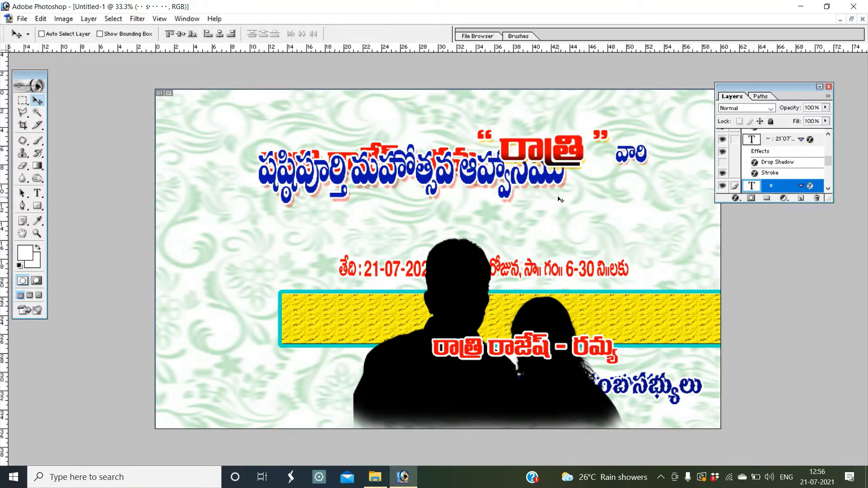
Move the blue headline onto its own line below the red names
right_click(549, 181)
click(570, 178)
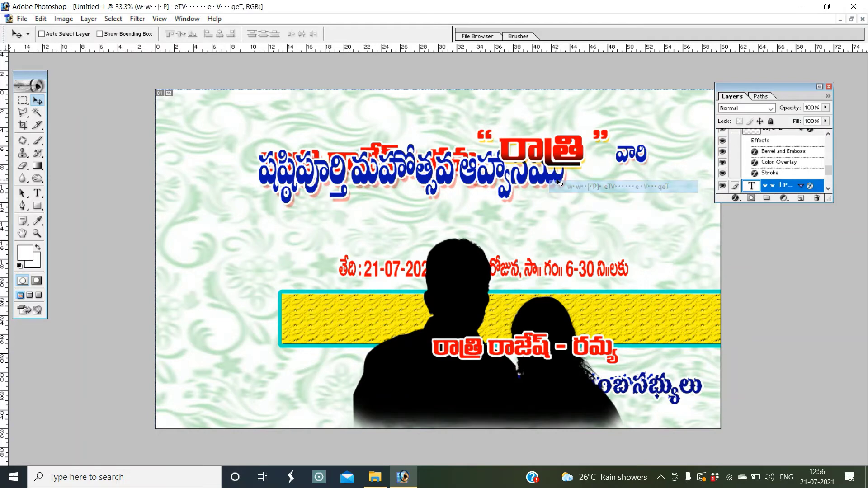
drag(559, 181, 694, 208)
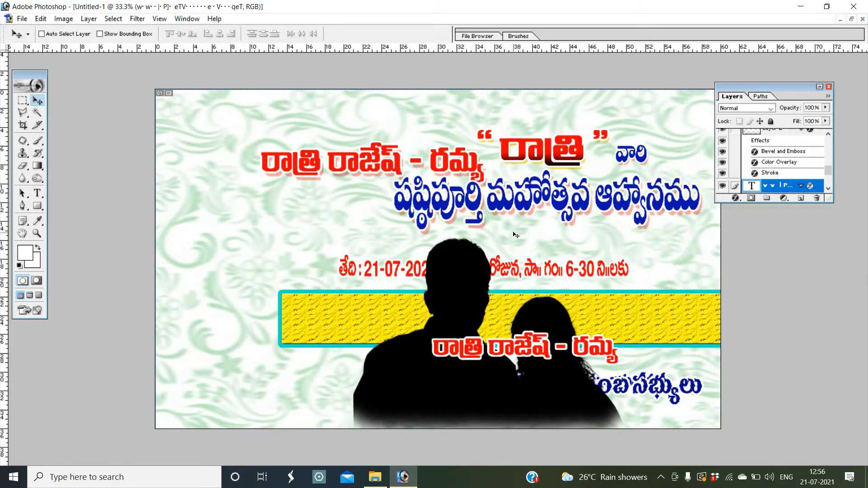
right_click(464, 283)
Move the couple silhouette (Layer 3) up-left and scale it to 88.6%
click(476, 288)
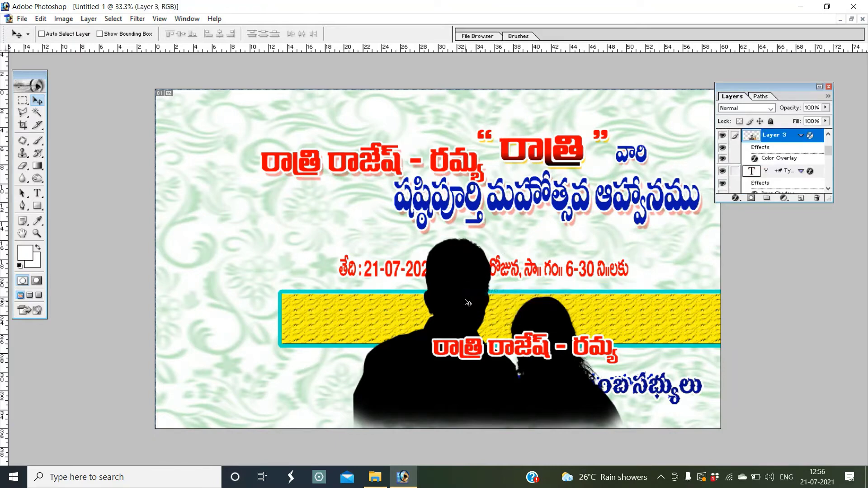
drag(466, 303, 271, 214)
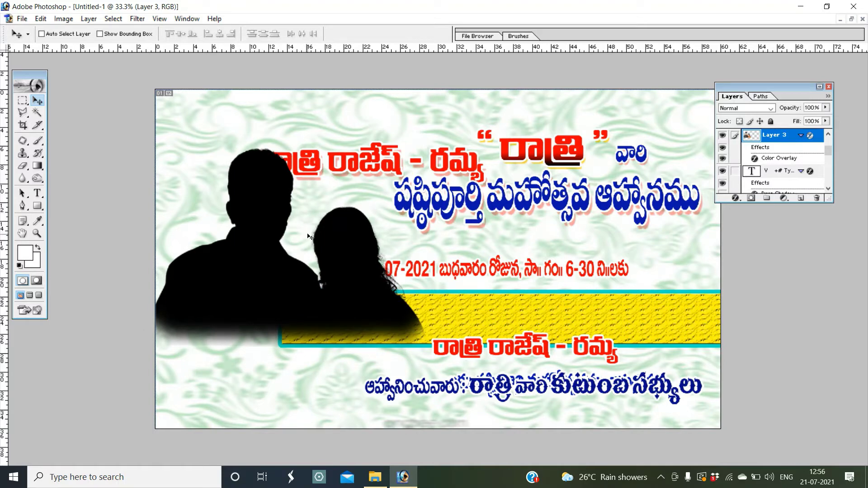
key(ctrl+t)
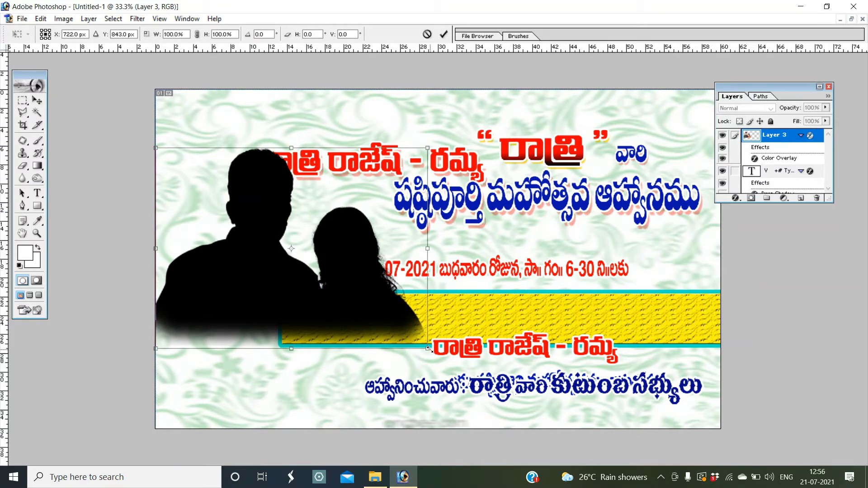
drag(426, 346, 395, 324)
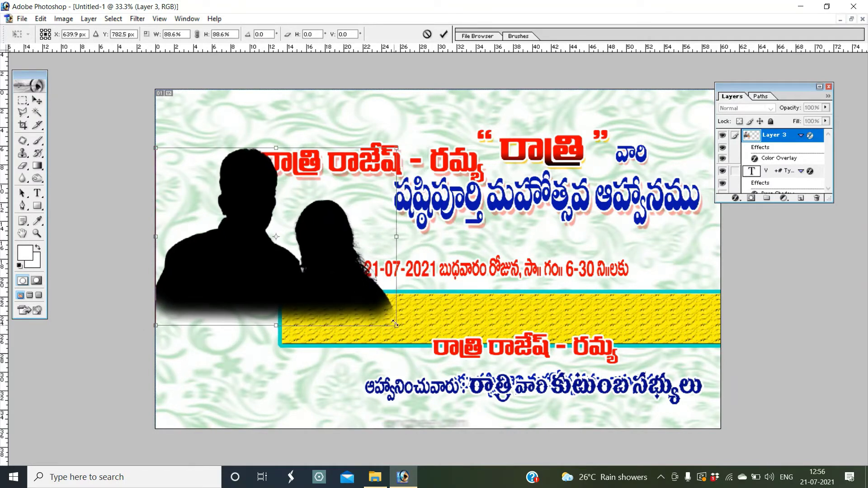
key(Return)
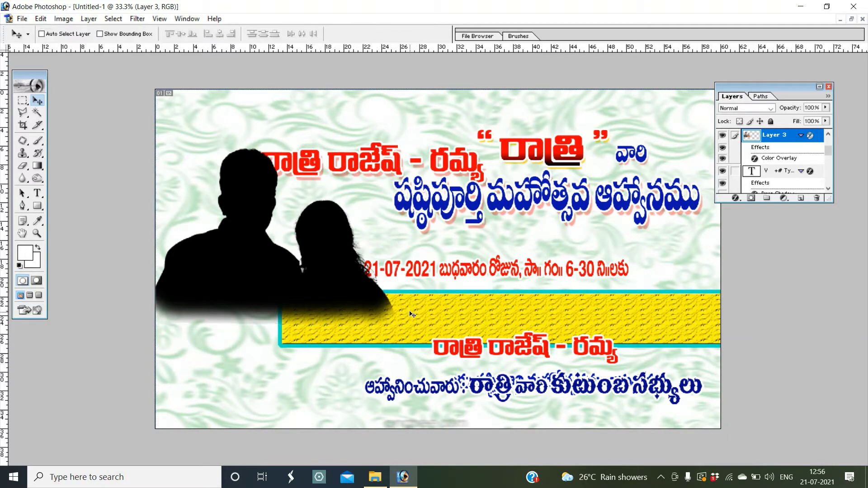
Move the yellow band (Layer 2) and the hosts' line down to the banner bottom
right_click(475, 312)
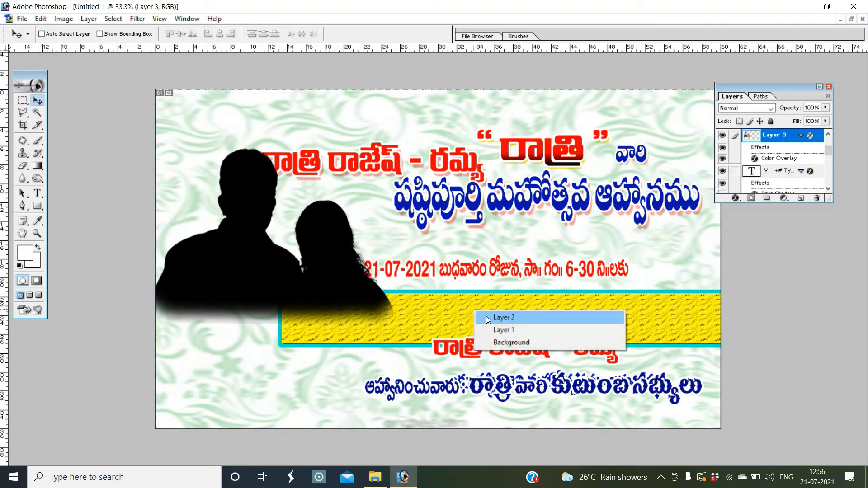
click(487, 315)
mouse_move(489, 315)
mouse_down()
mouse_move(414, 385)
mouse_move(355, 403)
mouse_up()
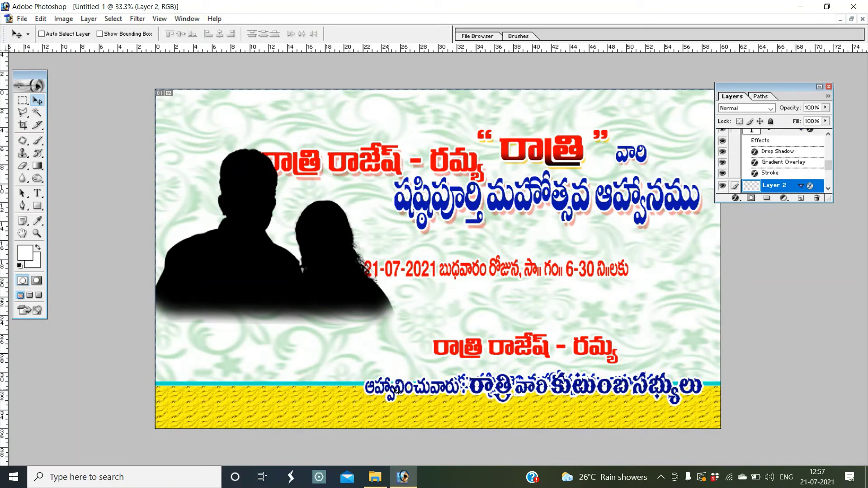
right_click(545, 393)
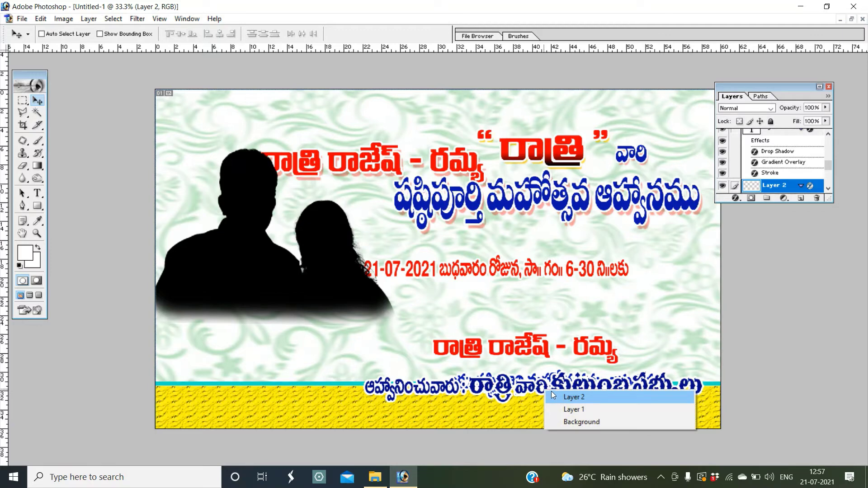
click(566, 397)
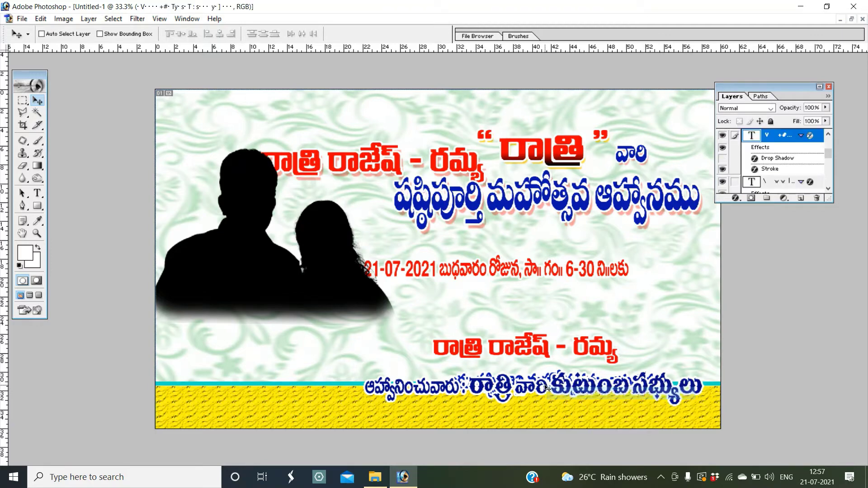
drag(546, 389, 539, 407)
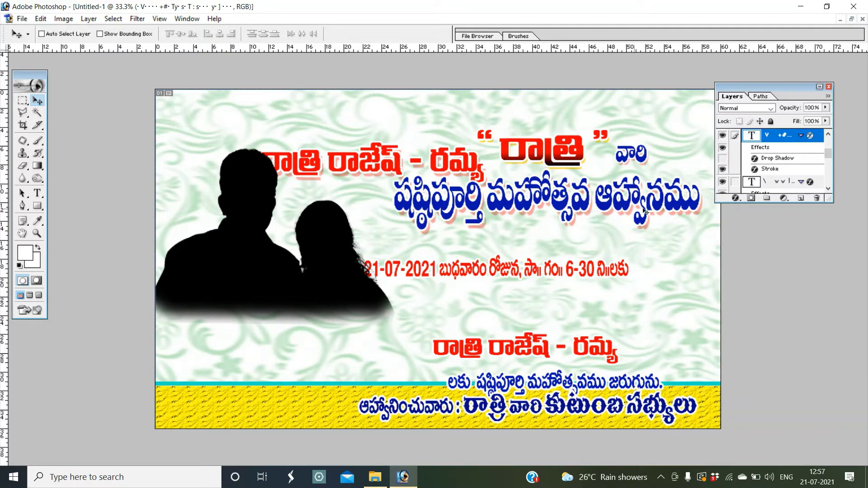
Move the date line right so it shows in full
right_click(496, 271)
click(511, 274)
drag(493, 271, 559, 258)
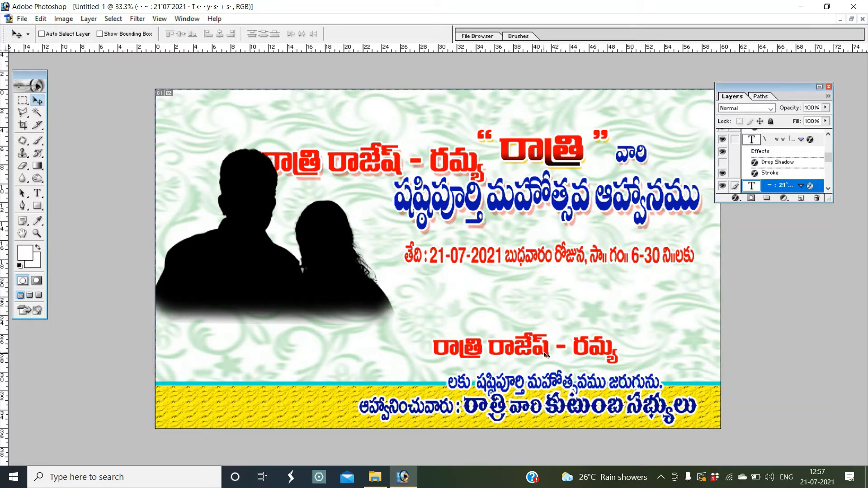
Move the red names line below the date and delete its duplicate layer
right_click(460, 169)
click(469, 169)
mouse_move(468, 170)
mouse_down()
mouse_move(586, 301)
mouse_move(632, 312)
mouse_up()
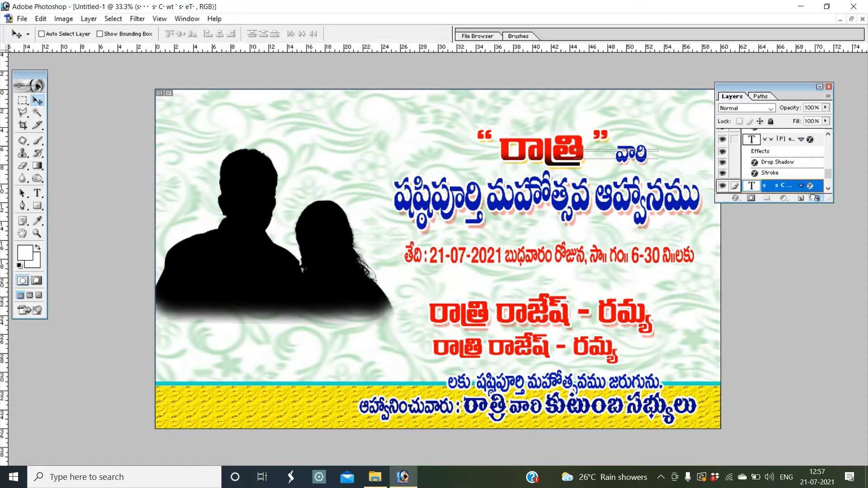
drag(812, 187, 816, 198)
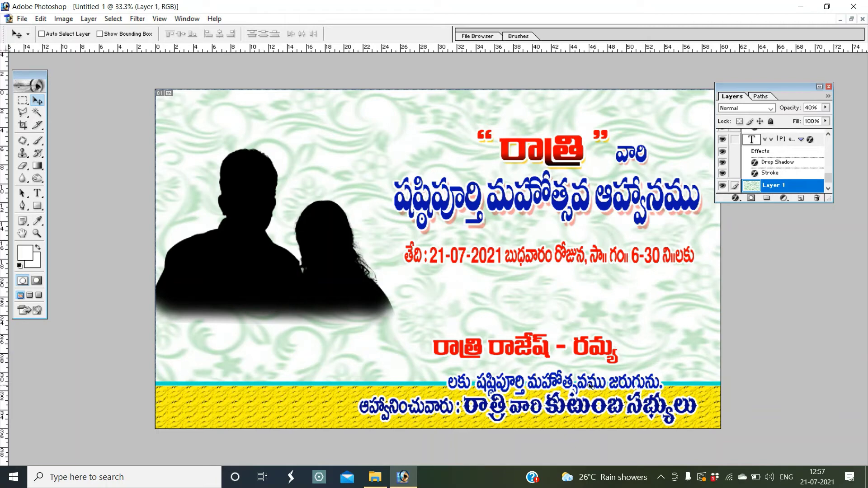
Nudge the red names line up-right and raise the celebration note beneath it
right_click(605, 355)
click(611, 358)
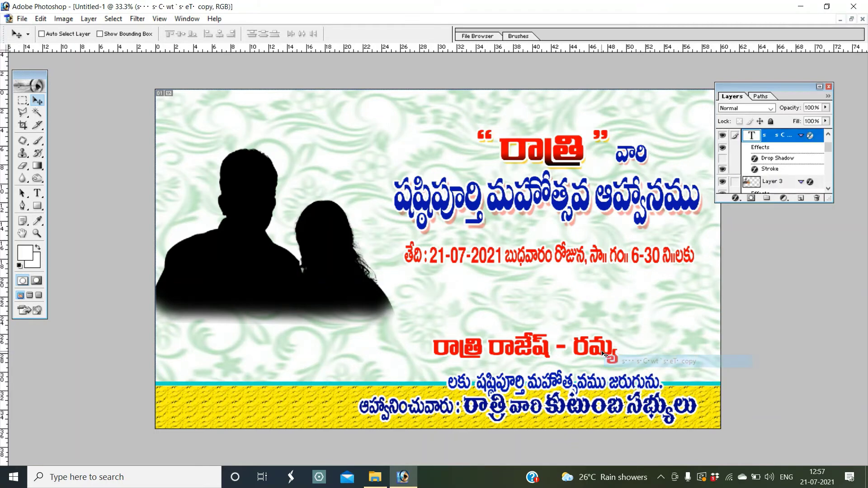
drag(602, 353, 620, 331)
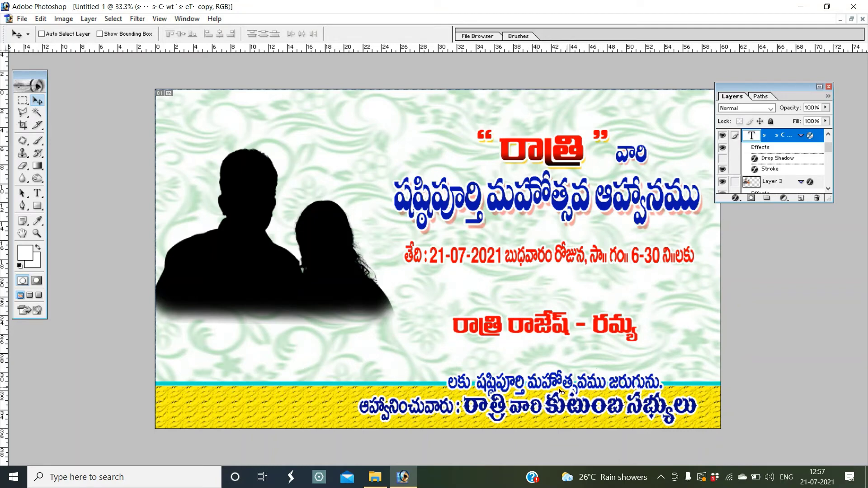
right_click(524, 380)
click(584, 406)
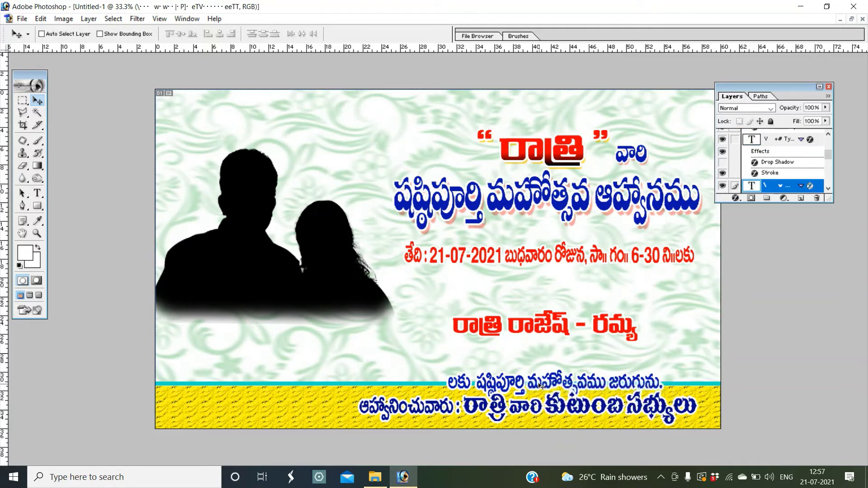
drag(539, 385, 536, 362)
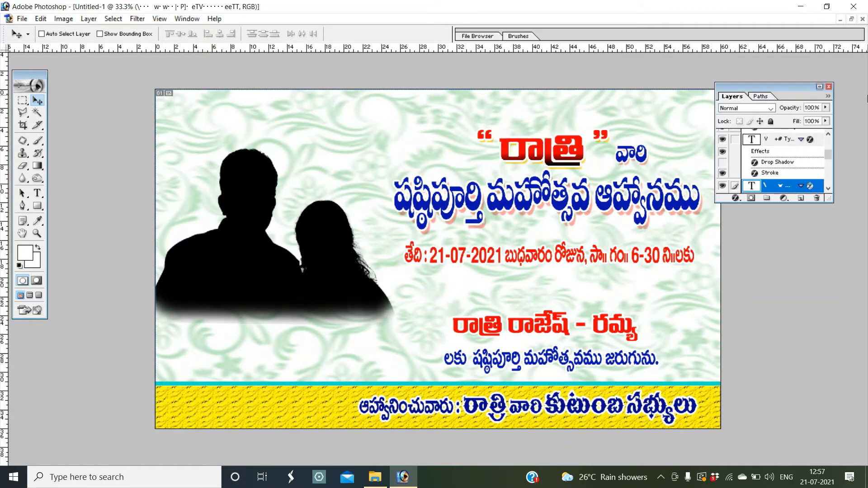
Float both documents and copy the floral garland from 63-M.psd into the banner
click(852, 20)
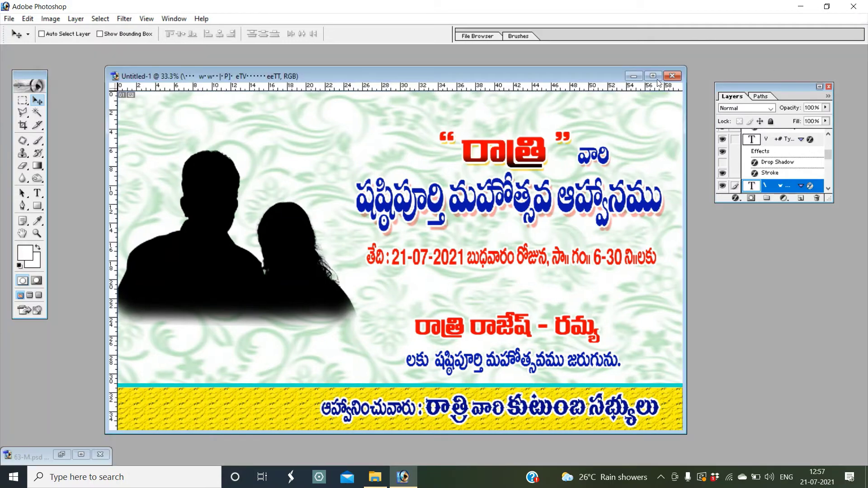
drag(300, 73, 354, 63)
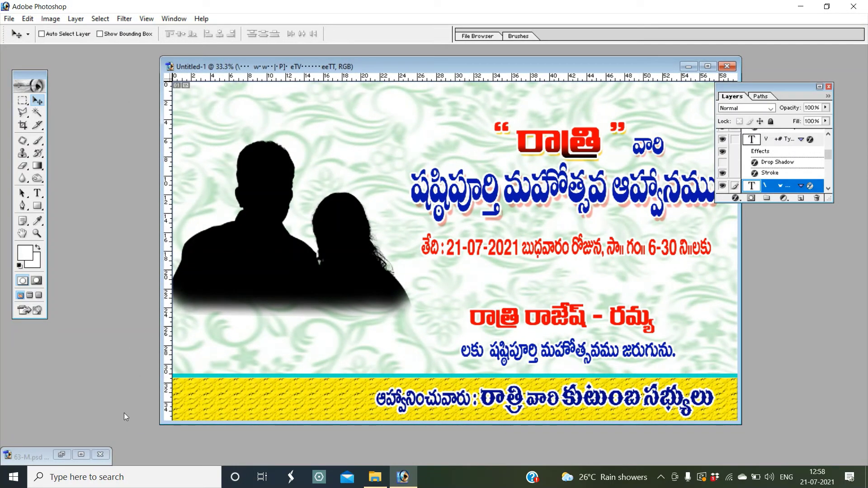
click(81, 455)
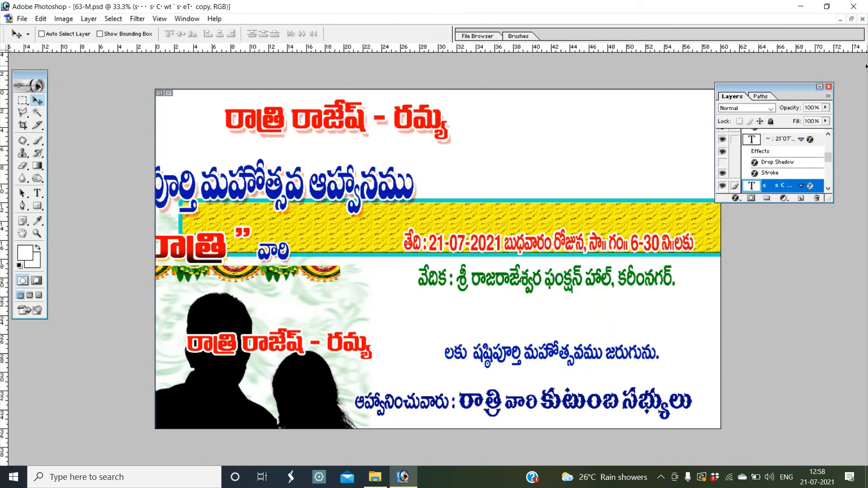
click(852, 18)
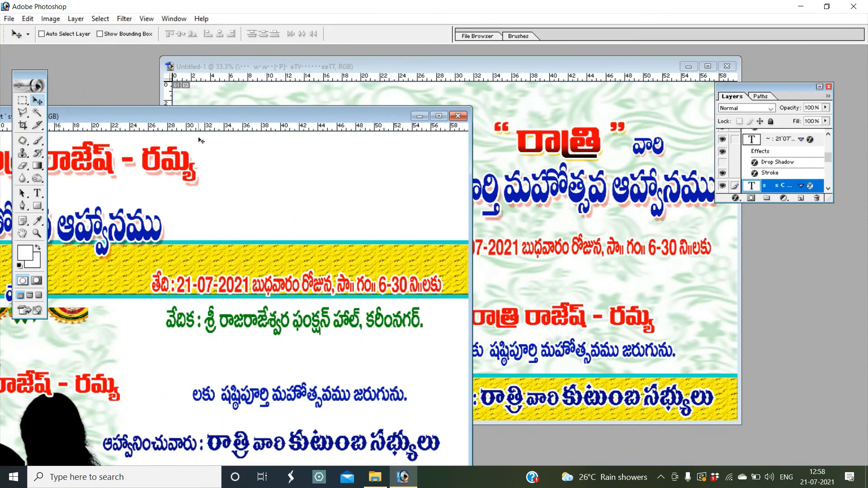
drag(202, 119, 484, 119)
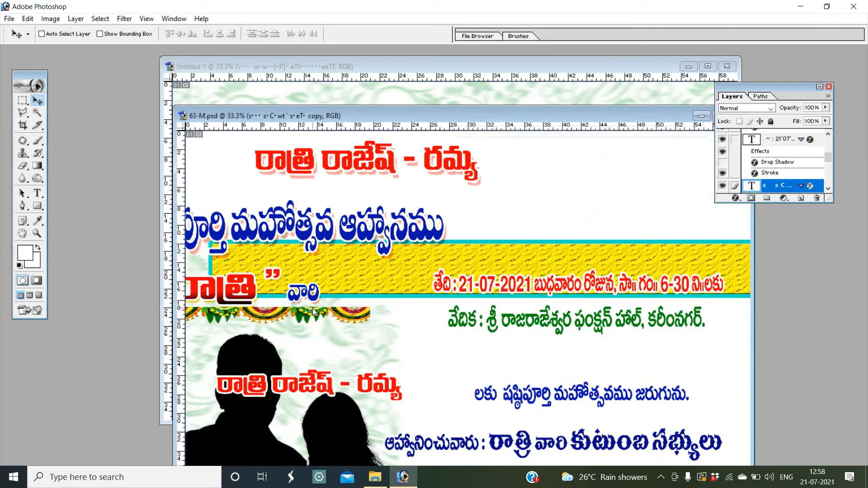
mouse_move(315, 312)
mouse_down()
mouse_move(521, 101)
mouse_move(508, 122)
mouse_up()
Copy the green venue line from 63-M.psd into the banner below the date
click(342, 444)
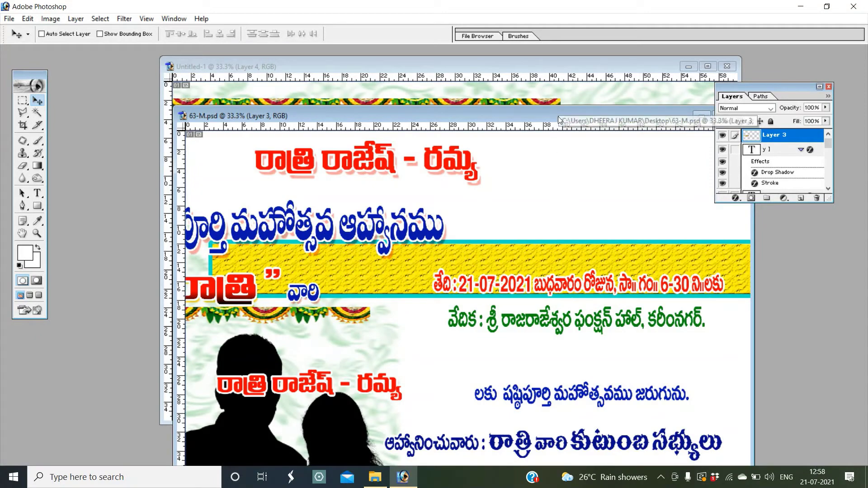
drag(543, 116, 314, 125)
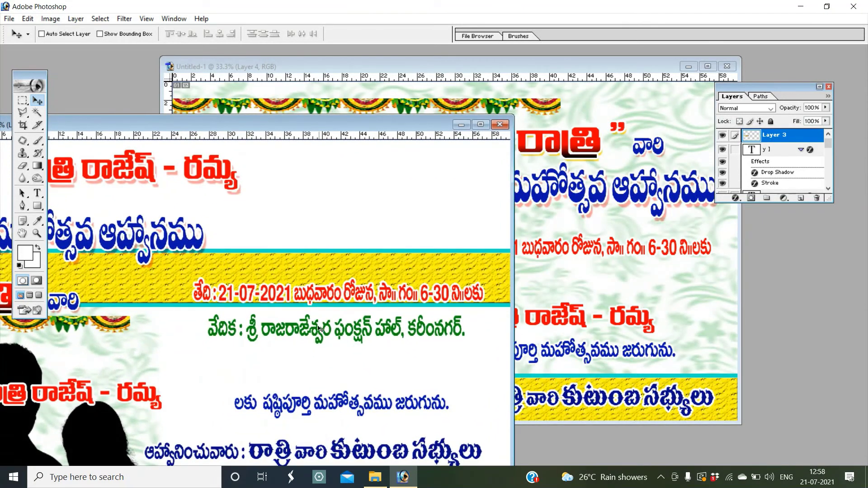
right_click(307, 331)
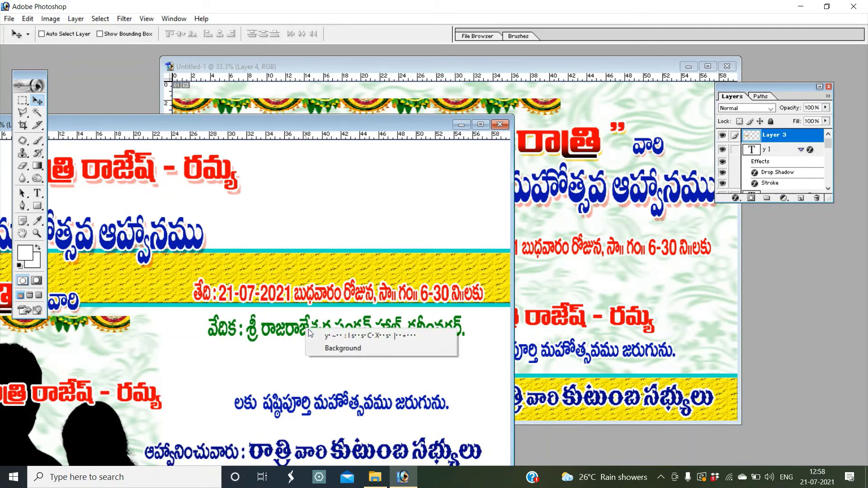
click(316, 337)
drag(317, 337, 626, 284)
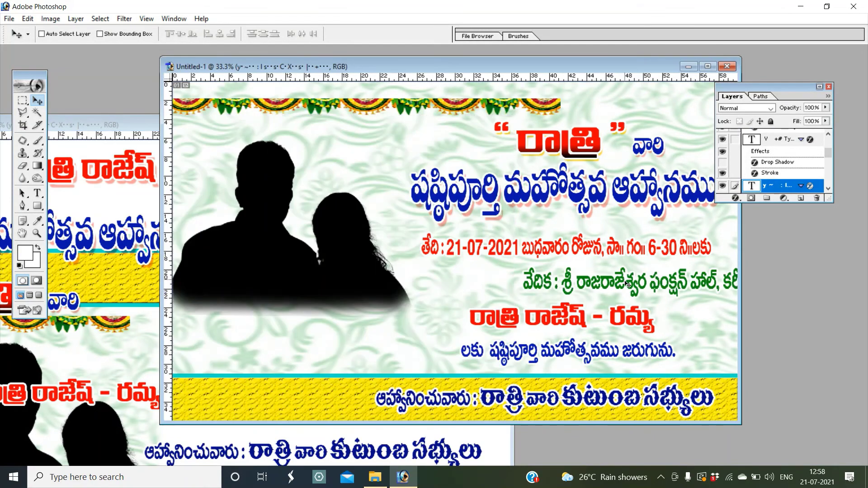
Minimize 63-M.psd and maximize the Untitled-1 banner window
click(128, 305)
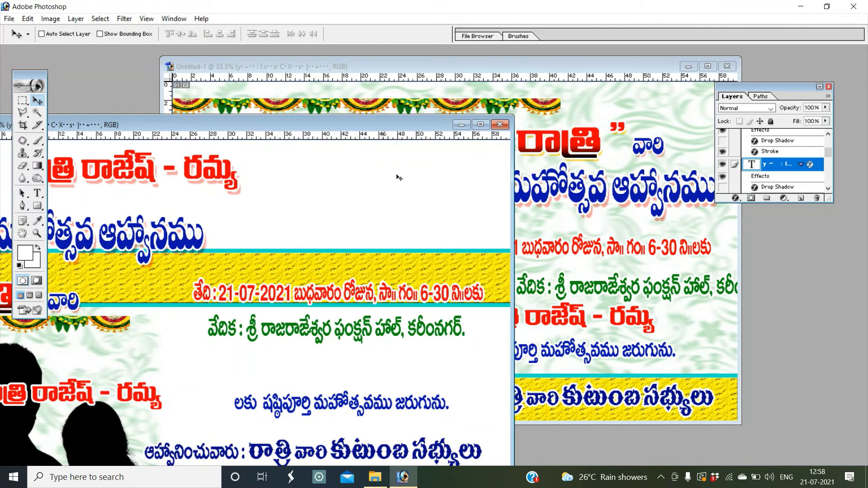
click(461, 125)
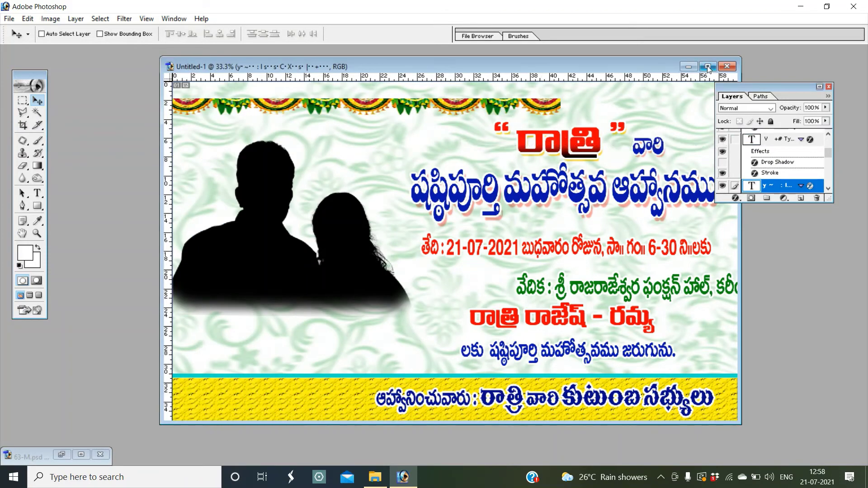
click(708, 67)
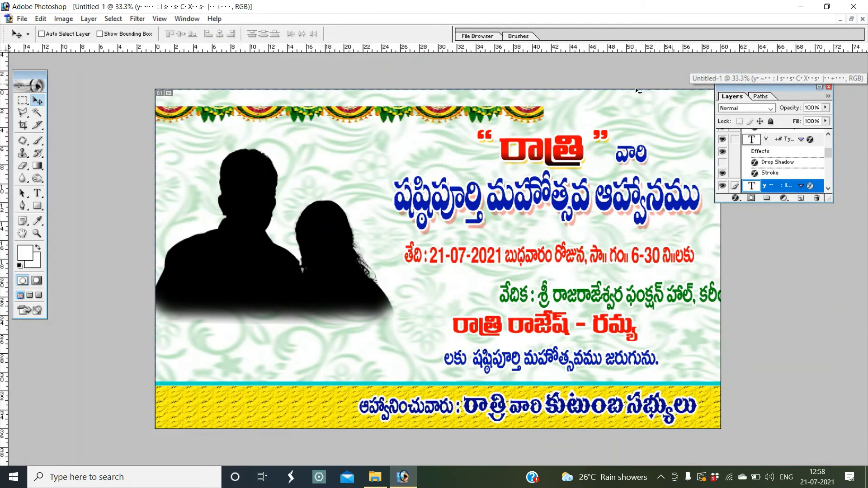
Move the garland (Layer 4) to span the top edge and raise the రాత్రి heading slightly
right_click(519, 117)
click(534, 121)
mouse_move(520, 116)
mouse_down()
mouse_move(675, 115)
mouse_move(698, 103)
mouse_up()
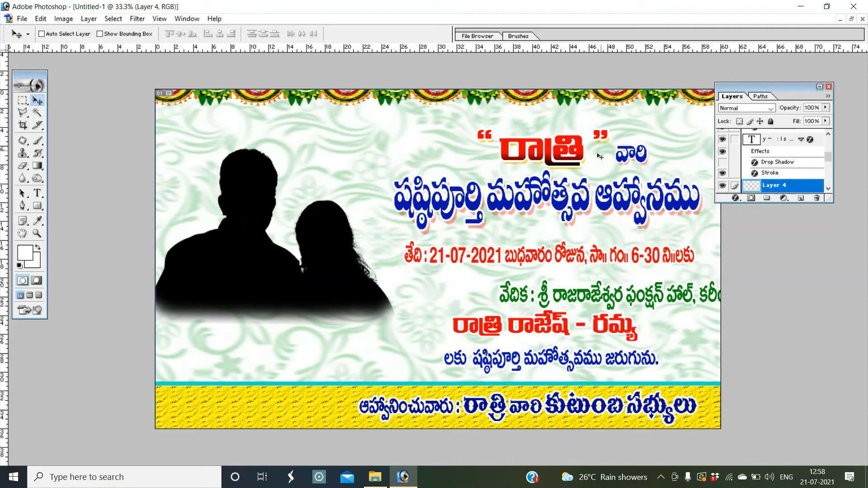
right_click(583, 156)
click(593, 163)
drag(581, 158, 585, 147)
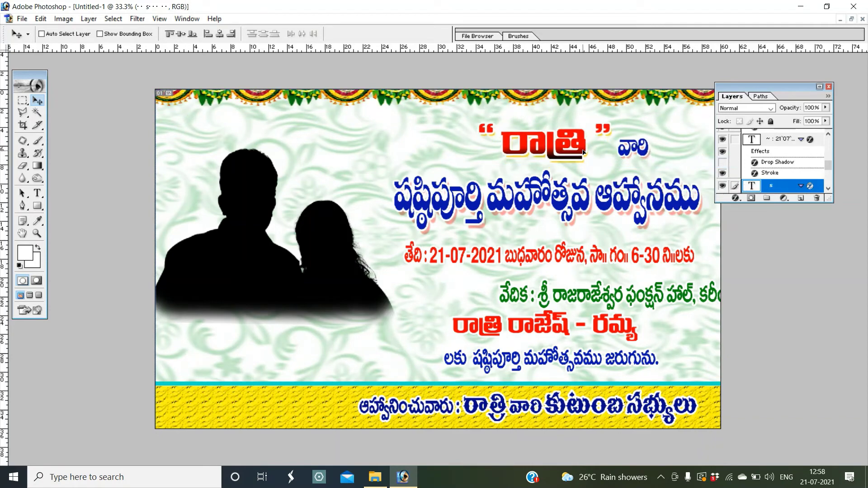
Nudge the blue title and the red date line slightly upward
right_click(584, 208)
click(592, 213)
drag(590, 208, 589, 199)
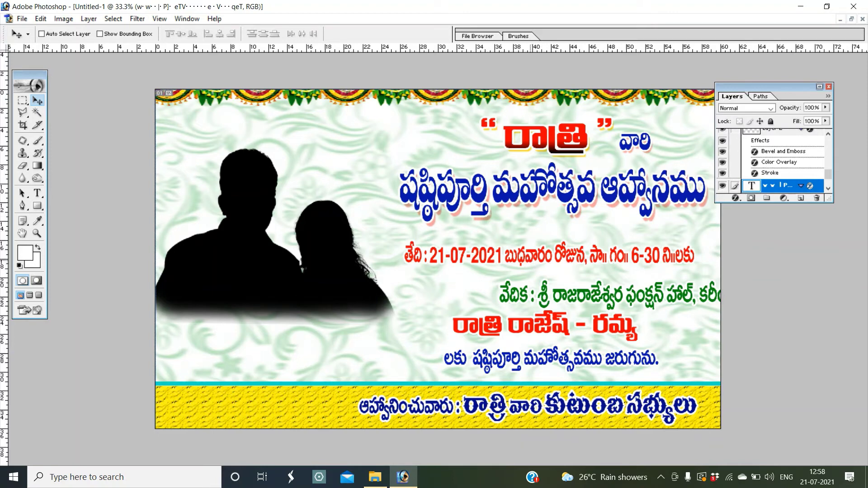
right_click(541, 266)
click(570, 269)
drag(542, 265, 545, 259)
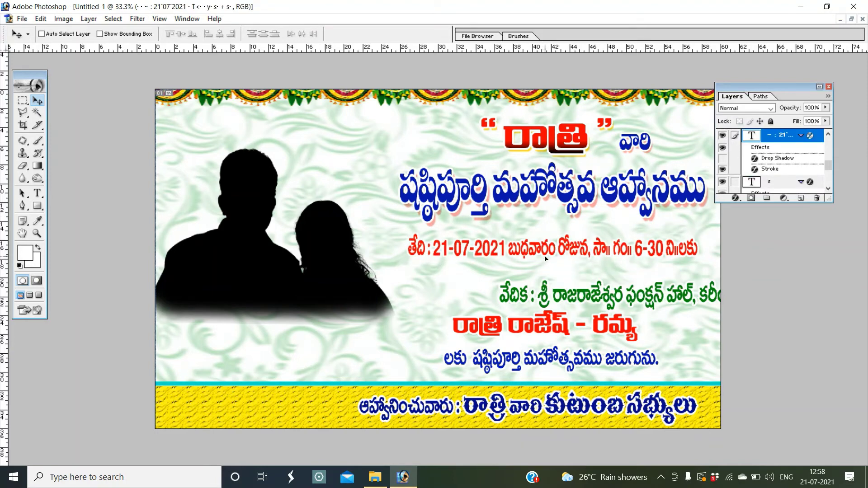
Bring the green venue line fully onto the canvas and shift the red names line up and right
right_click(560, 294)
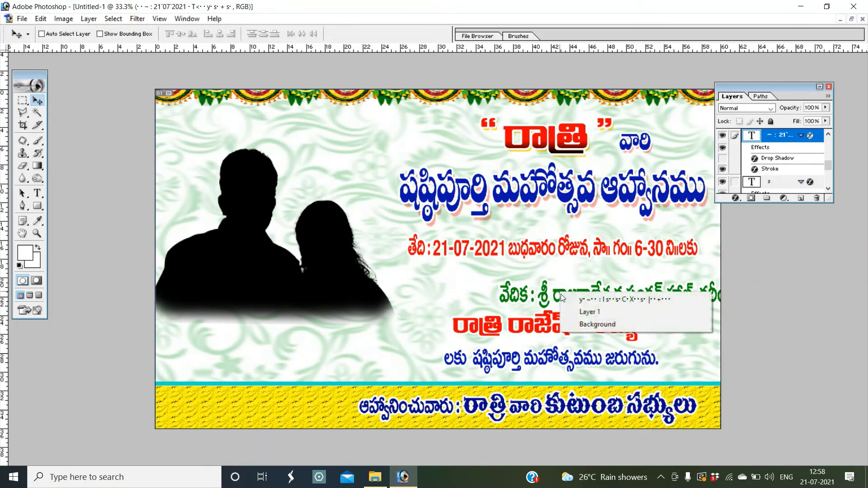
click(588, 304)
drag(583, 297, 515, 286)
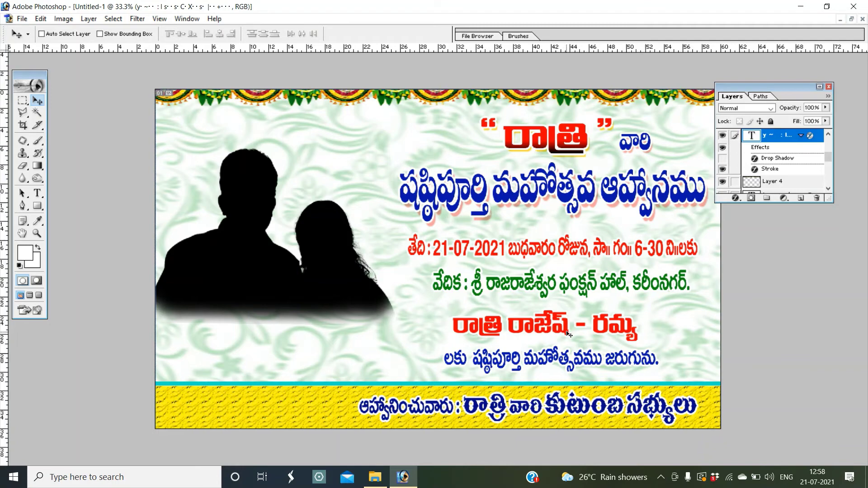
right_click(568, 333)
click(570, 340)
drag(571, 340, 575, 335)
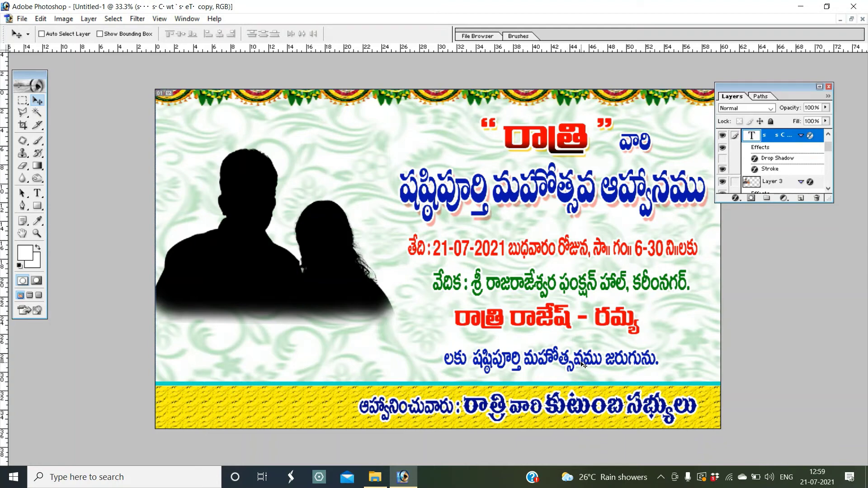
Shift the blue line below the names slightly up and right
right_click(583, 365)
click(589, 368)
drag(590, 368, 595, 366)
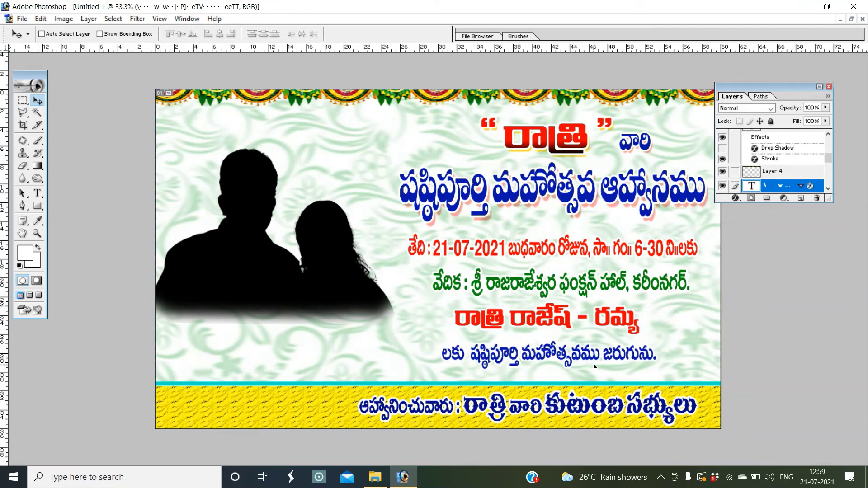
right_click(324, 402)
Make the yellow footer band (Layer 2) taller and raise its footer text slightly
click(340, 408)
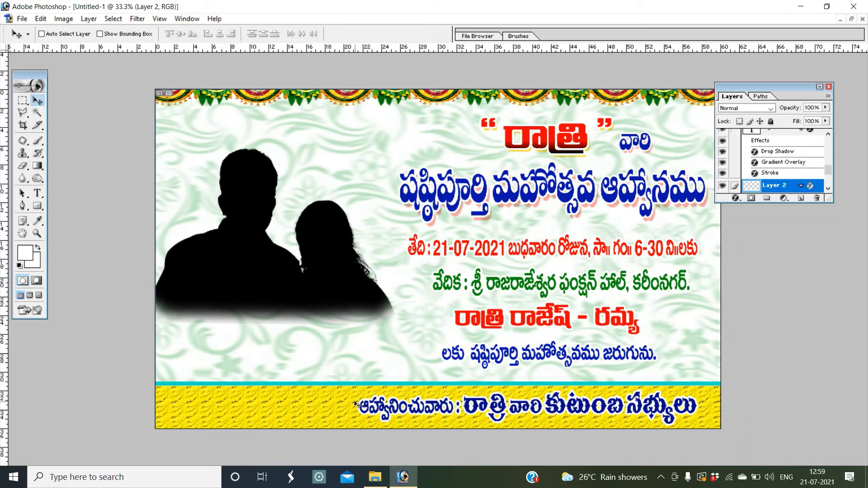
key(ctrl+t)
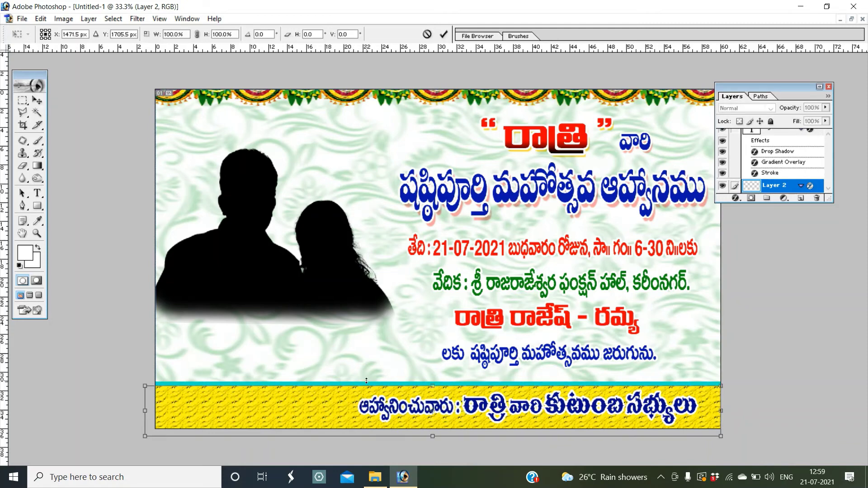
drag(366, 386, 369, 378)
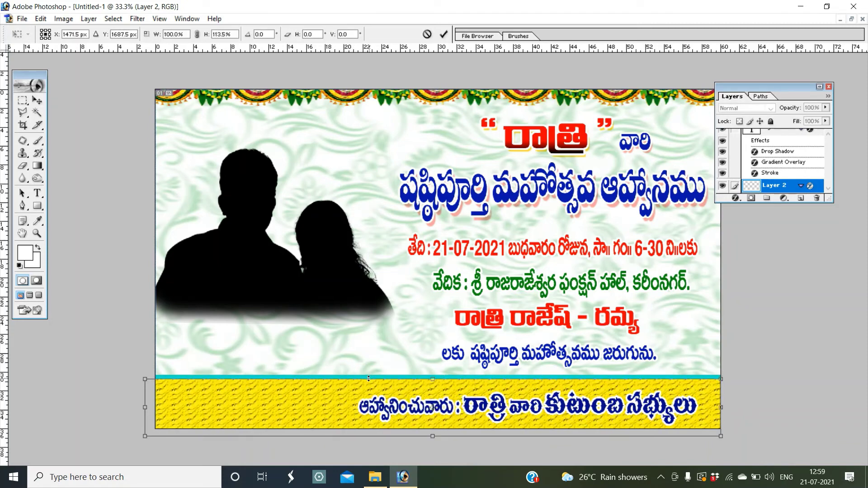
key(Return)
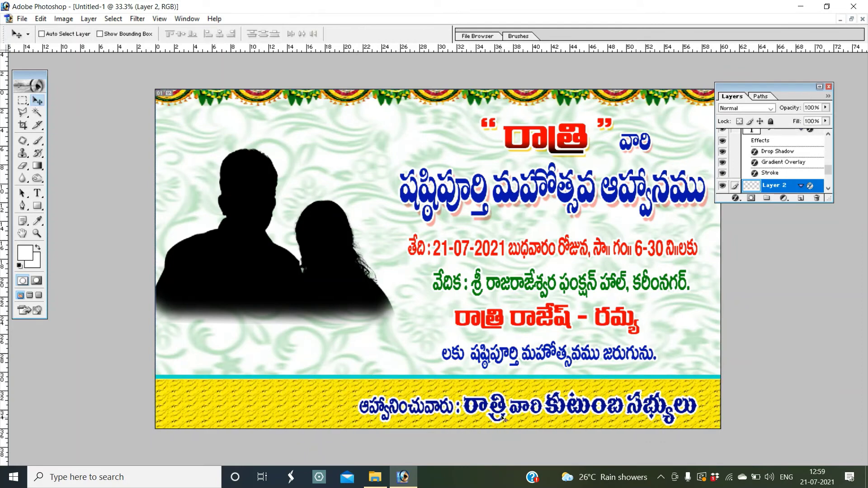
right_click(503, 410)
click(520, 413)
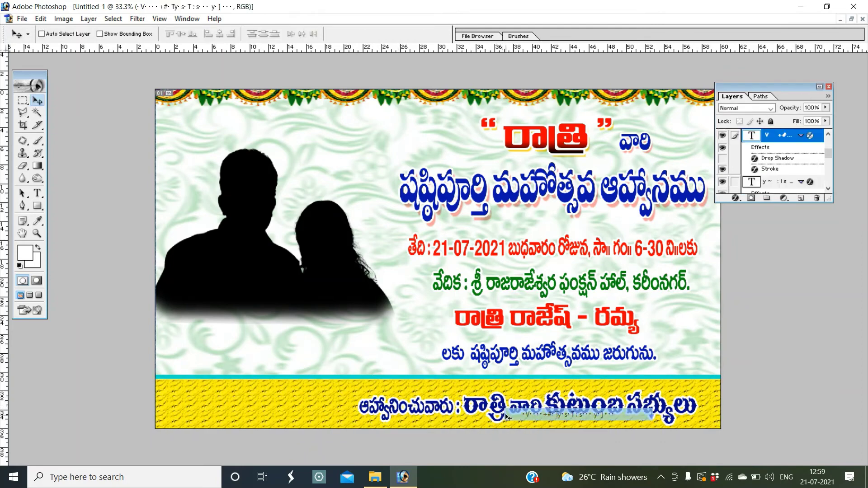
key(shift+Up)
key(shift+Up)
key(shift+Up)
key(shift+Up)
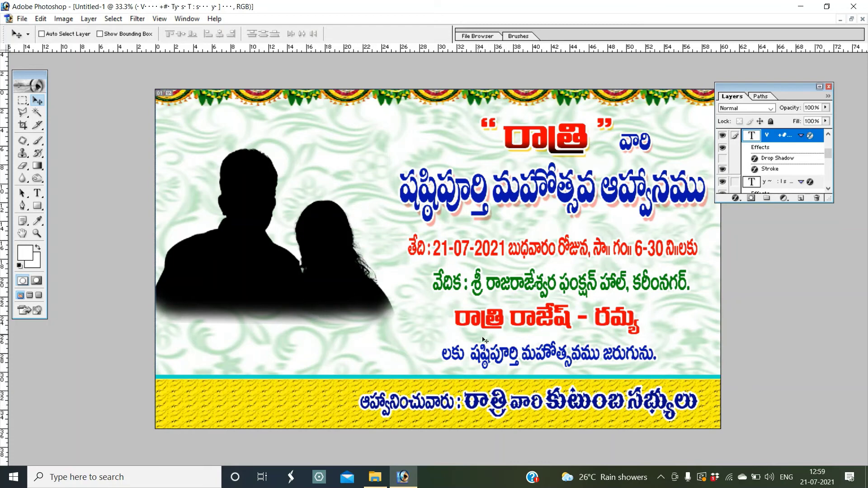
Place the copy of the couple's names at lower left beneath the silhouette
right_click(569, 327)
click(575, 330)
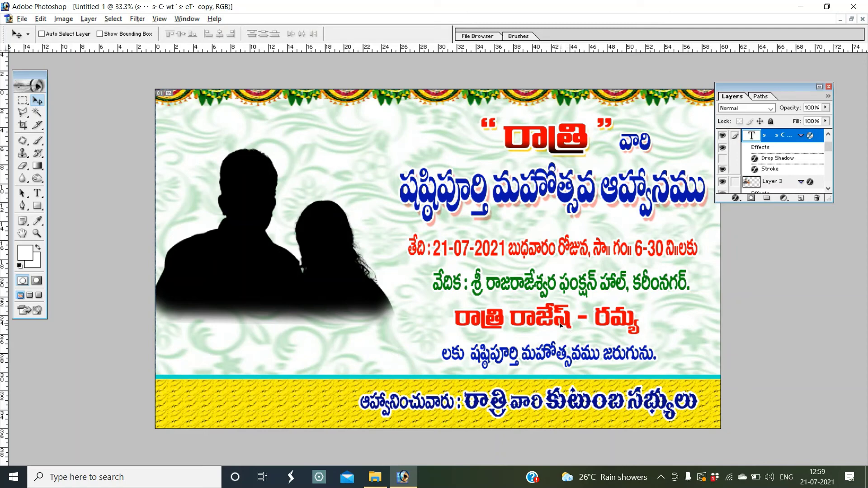
drag(561, 326, 291, 327)
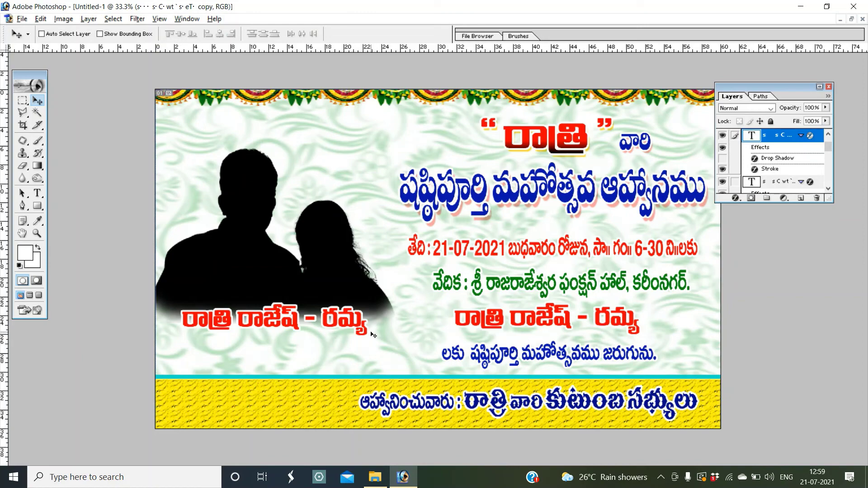
Save the banner to the Desktop as 5x3-sa.psd in Photoshop format
key(ctrl+s)
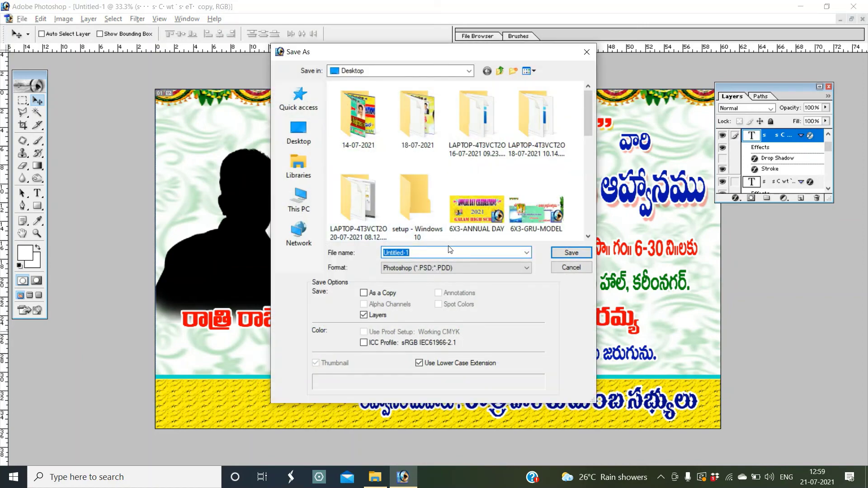
text(5x)
text(3-)
text(sa)
click(576, 253)
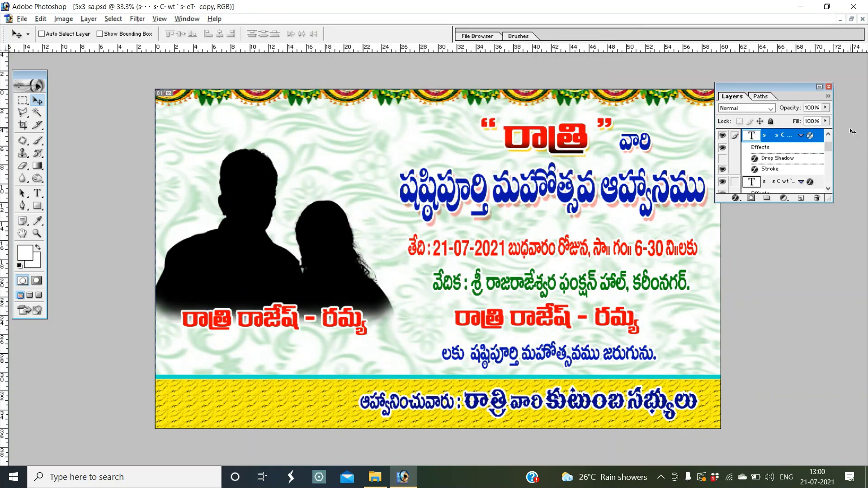
Close the Layers panel, leaving only the 5x3-sa.psd banner visible
click(830, 87)
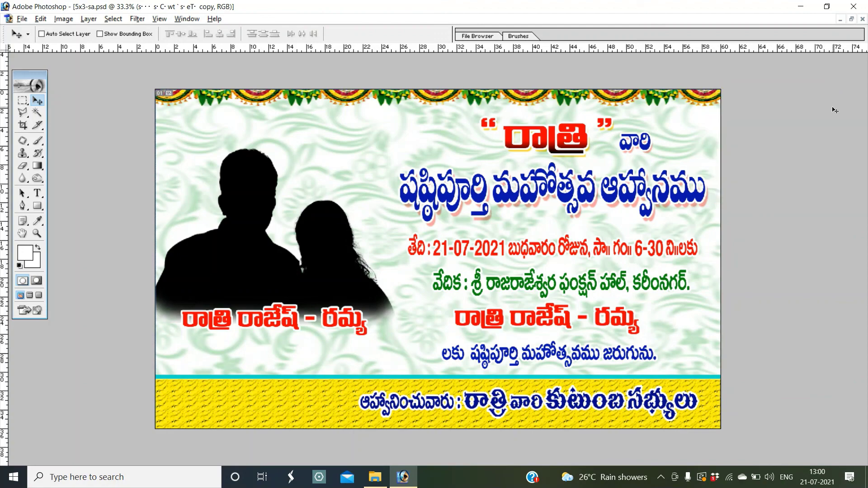